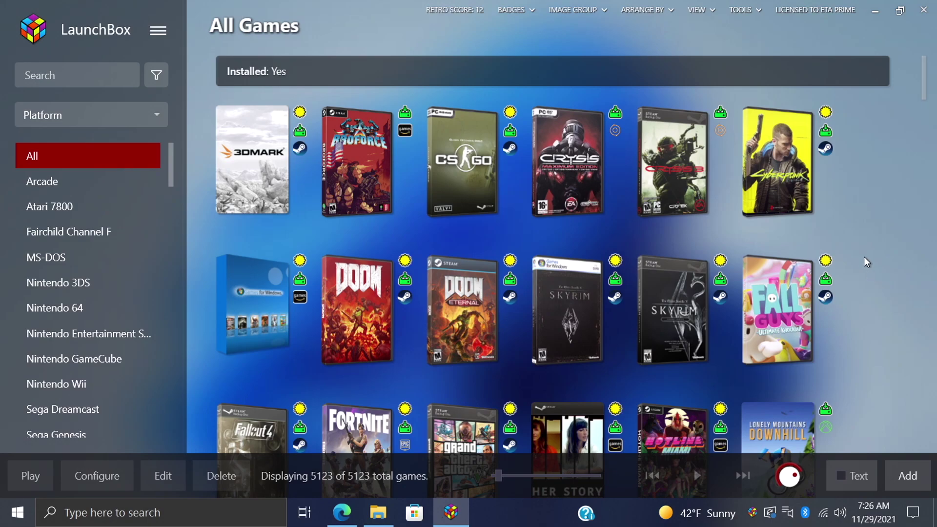
Look through the installed games in the All Games view, in the default look and in the Neon Deluxe Arcade theme
scroll(863, 257, "down", 3)
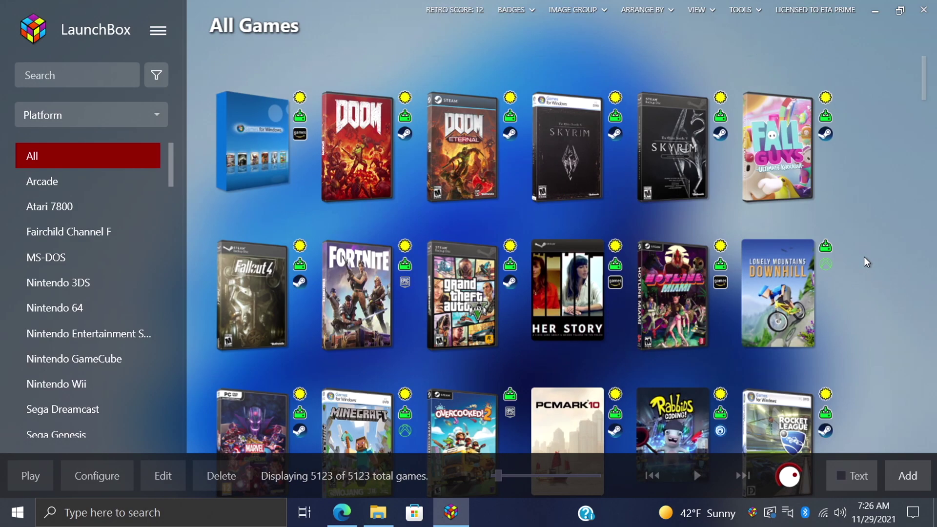
scroll(864, 257, "down", 1)
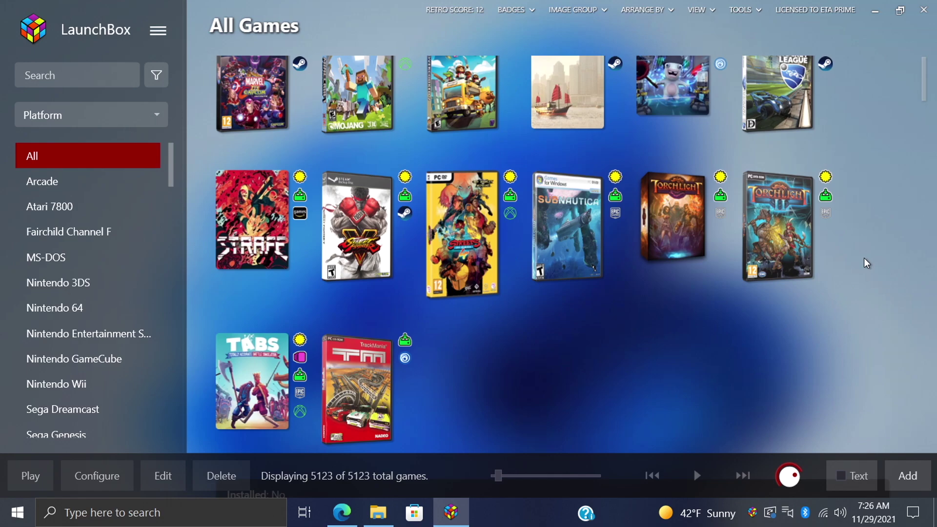
scroll(884, 258, "up", 2)
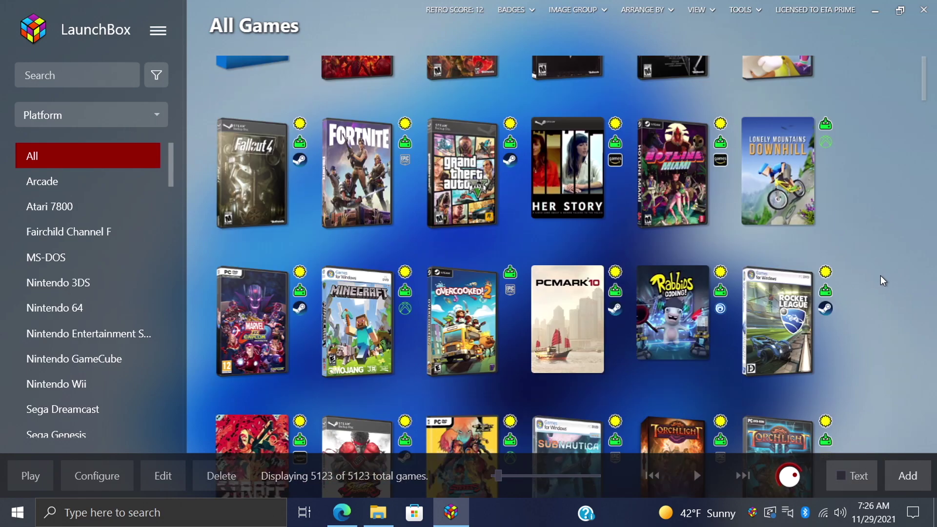
scroll(880, 277, "up", 2)
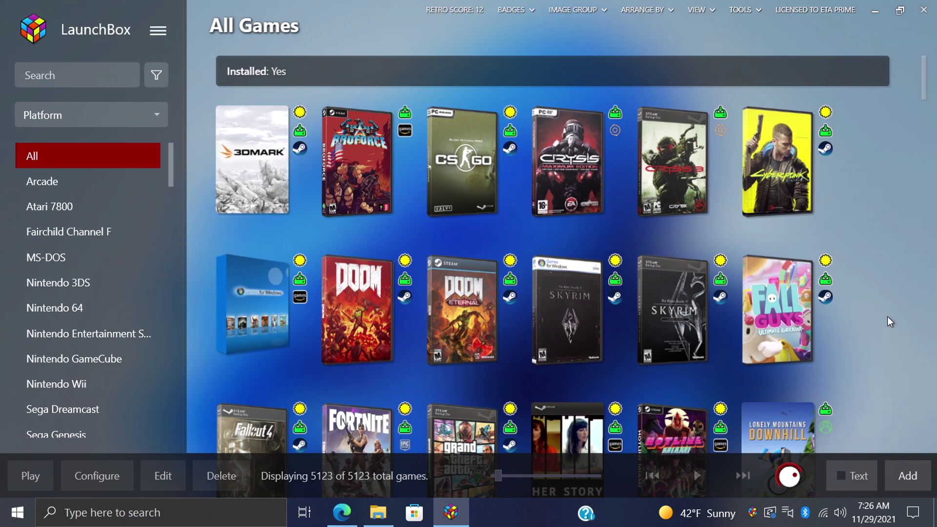
scroll(888, 318, "down", 2)
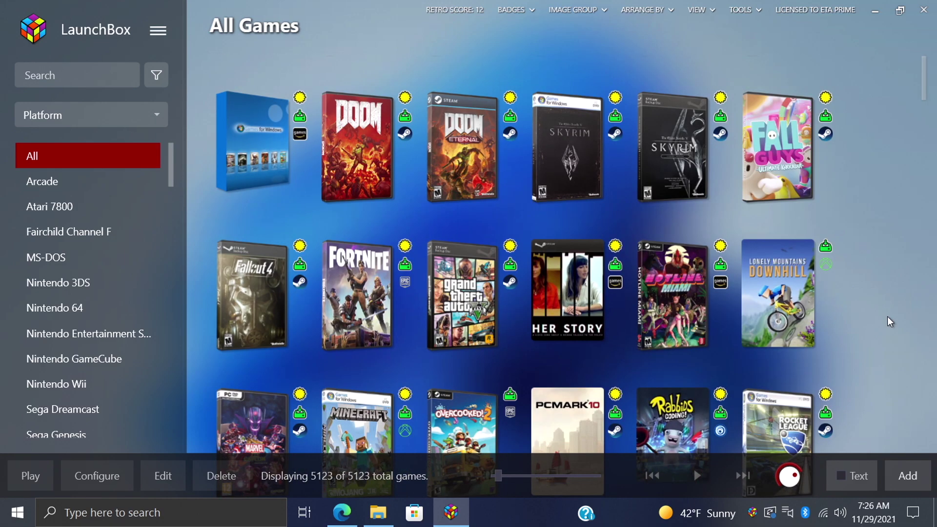
scroll(888, 318, "up", 2)
scroll(888, 317, "down", 2)
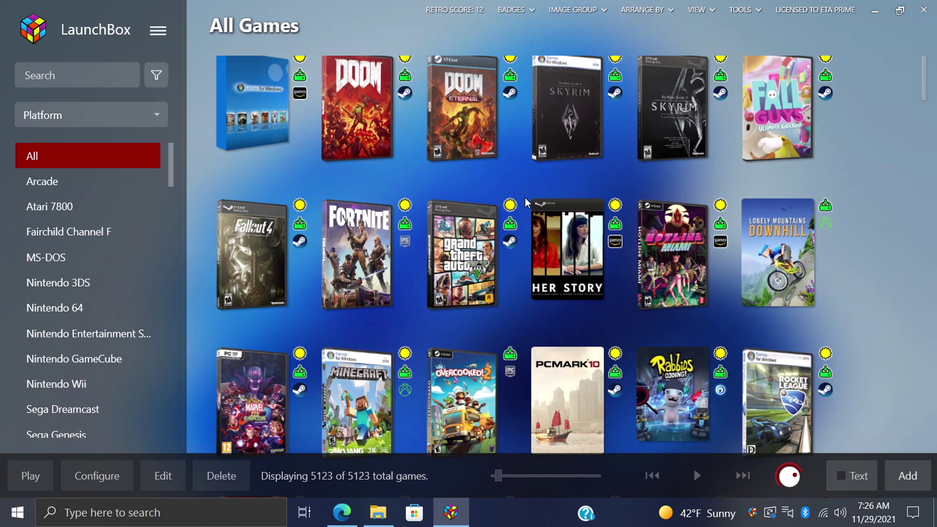
scroll(859, 297, "up", 2)
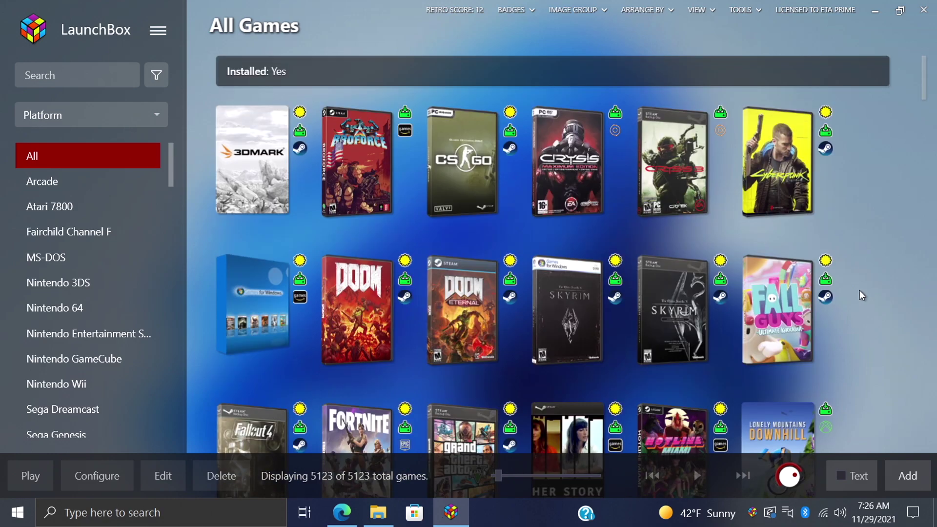
scroll(860, 296, "down", 2)
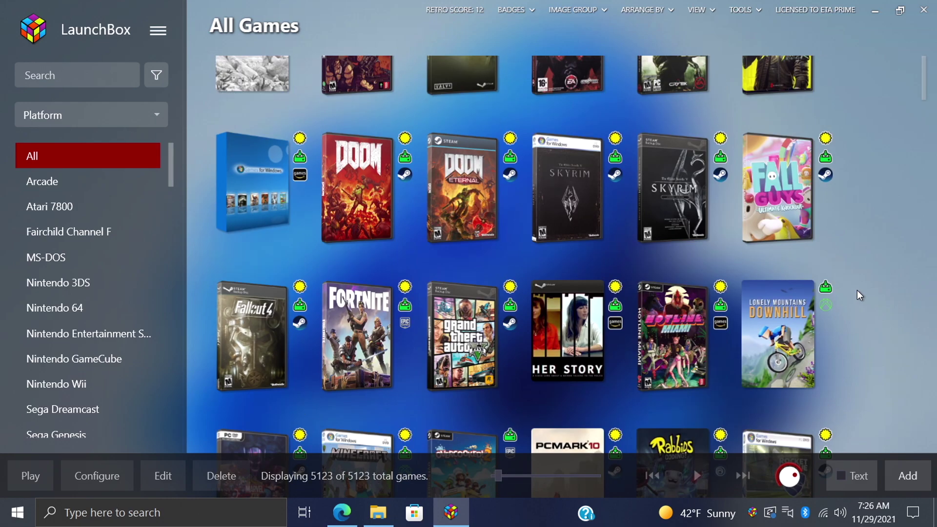
scroll(859, 296, "up", 2)
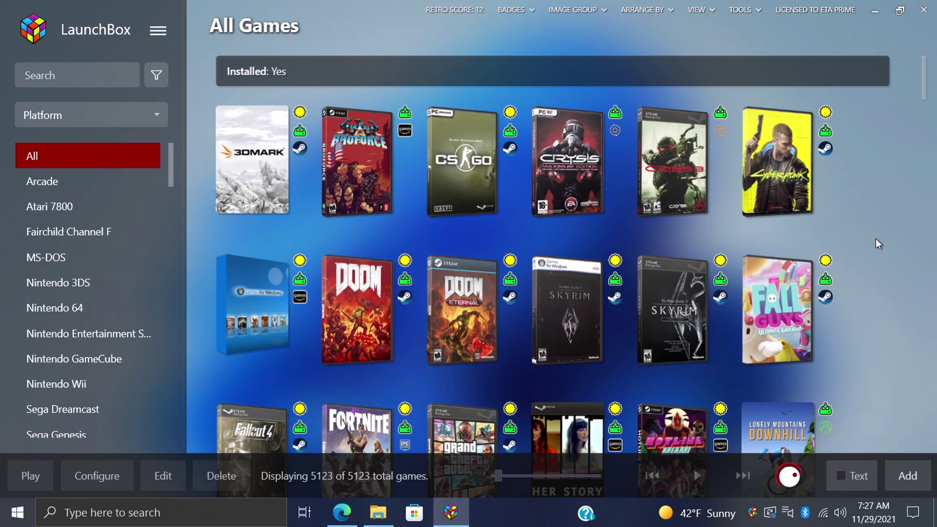
scroll(874, 246, "down", 2)
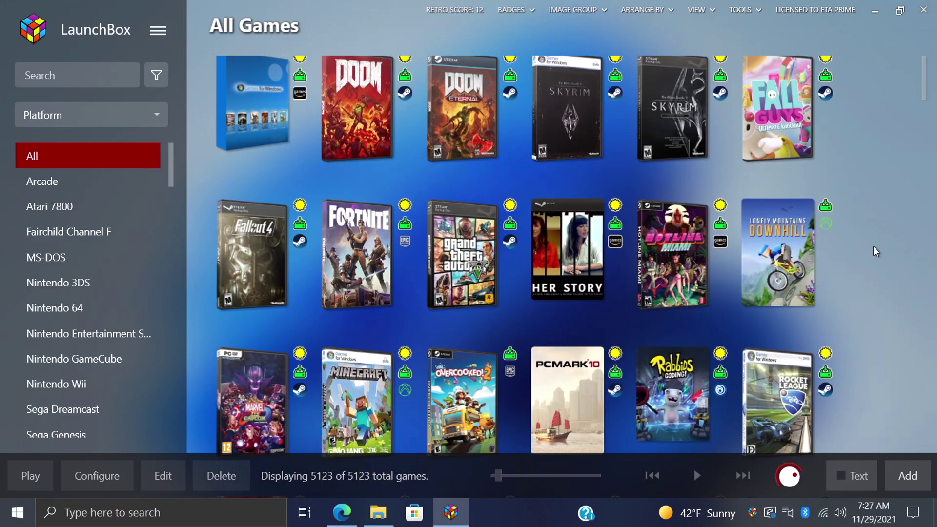
scroll(873, 246, "up", 2)
scroll(874, 246, "down", 5)
scroll(873, 246, "up", 5)
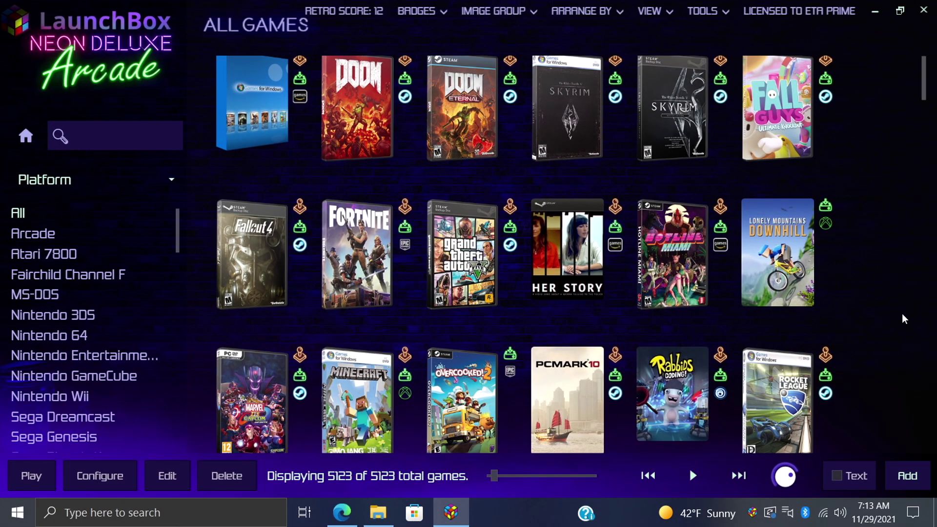
scroll(902, 313, "down", 3)
scroll(902, 314, "down", 2)
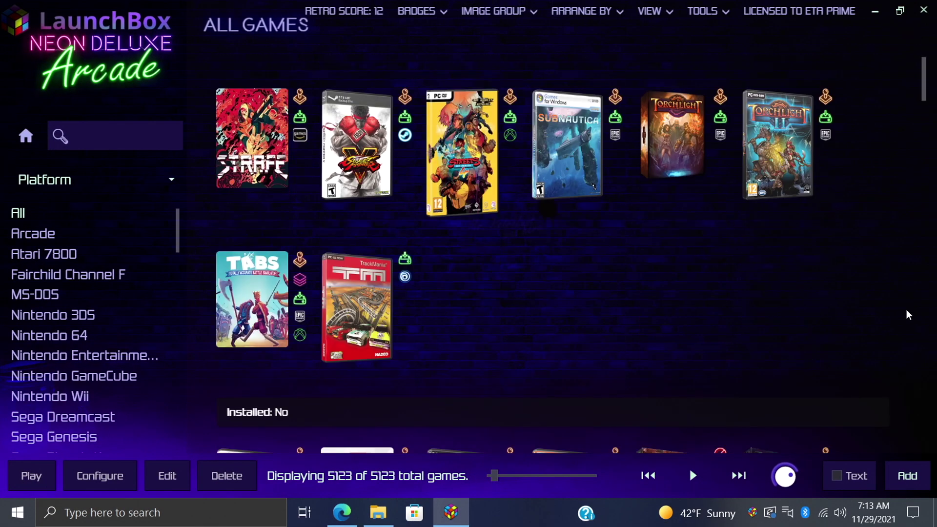
scroll(906, 309, "down", 2)
scroll(906, 310, "up", 2)
scroll(906, 310, "up", 1)
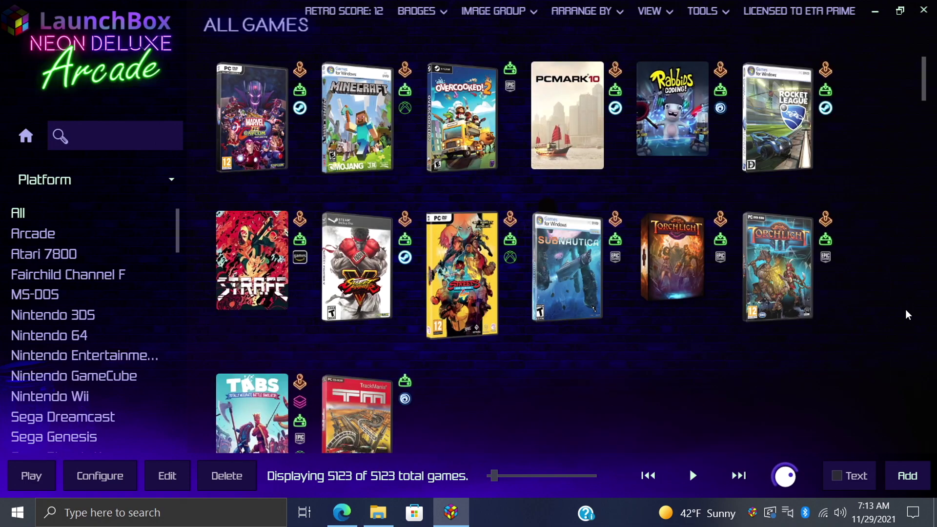
scroll(904, 311, "up", 4)
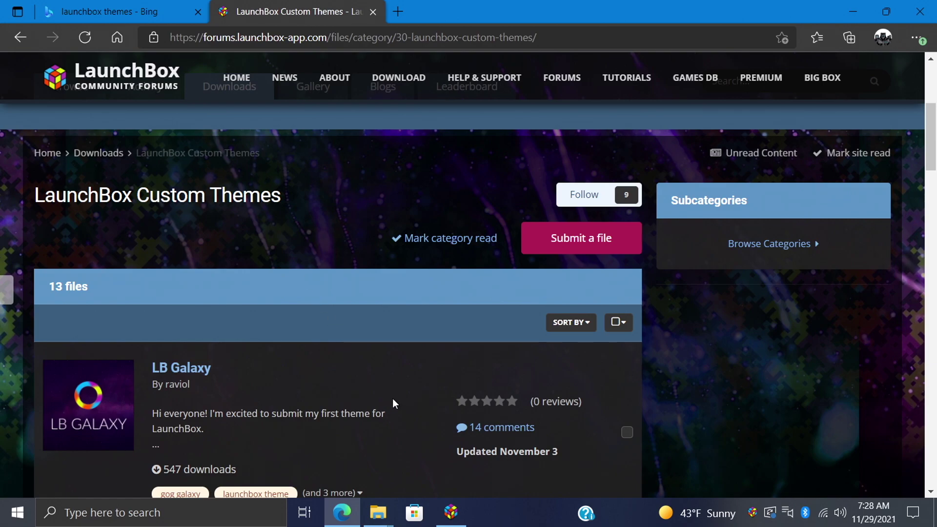
Find the Lambda beta theme in the forum's LaunchBox Custom Themes list and download Lambda beta 1.1.2 2020-11-26.zip
scroll(398, 398, "down", 5)
scroll(399, 399, "down", 5)
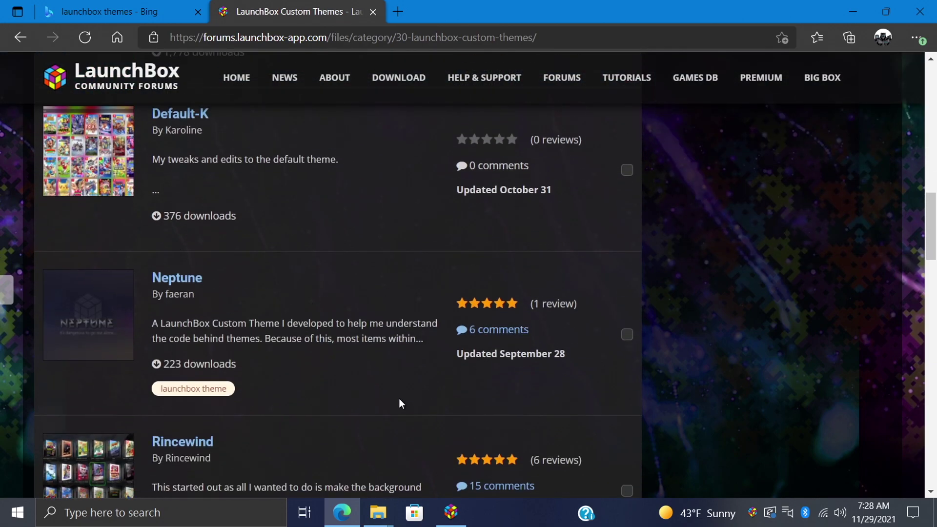
scroll(400, 404, "down", 10)
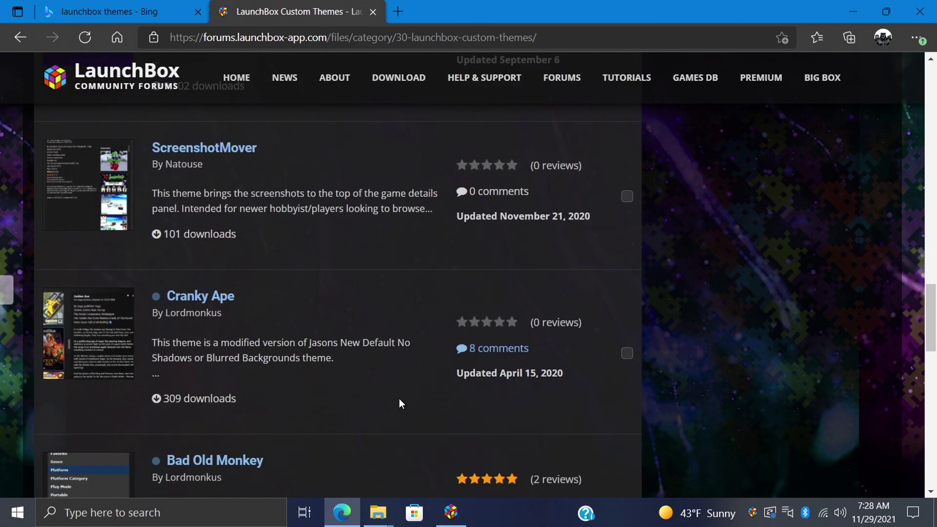
scroll(400, 398, "up", 20)
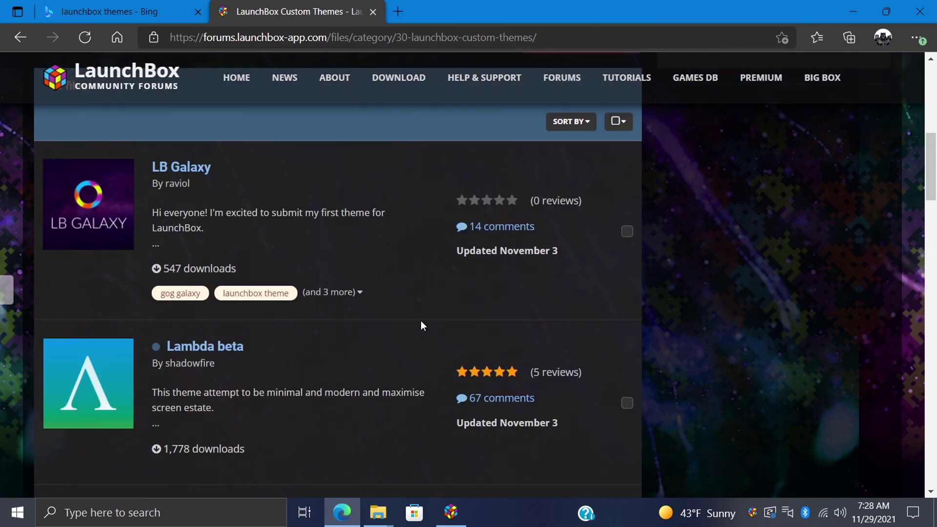
scroll(420, 321, "down", 1)
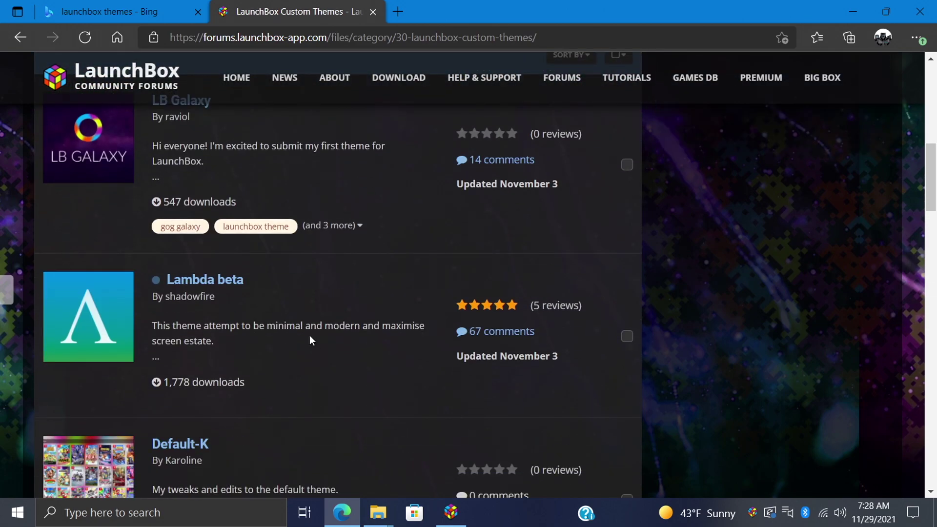
left_click(208, 280)
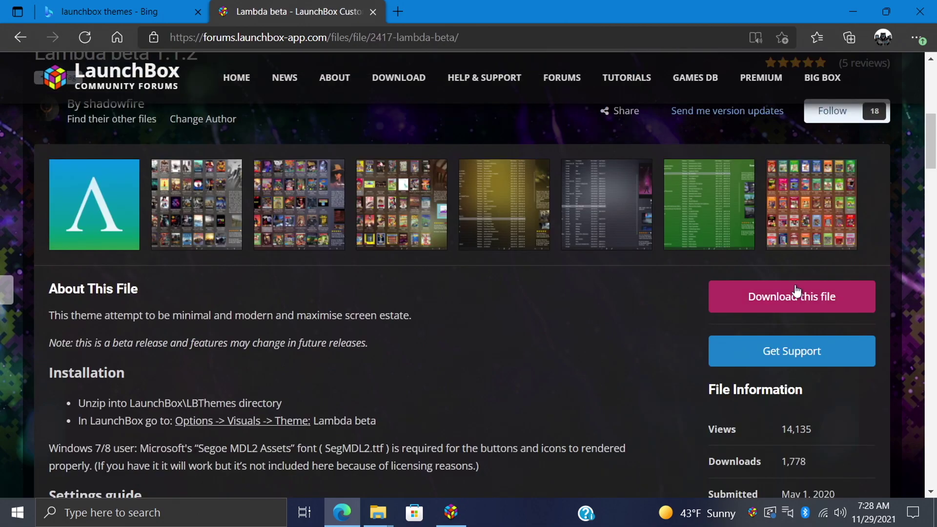
left_click(746, 294)
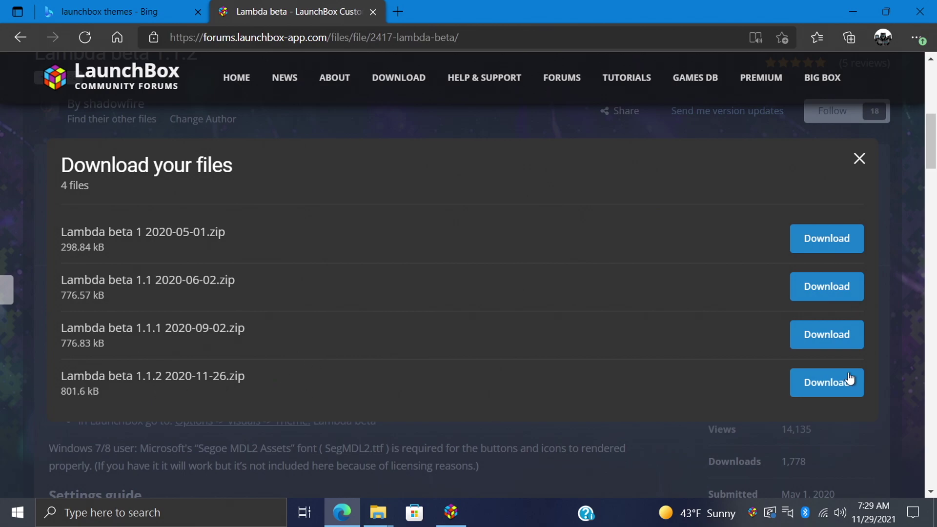
left_click(825, 383)
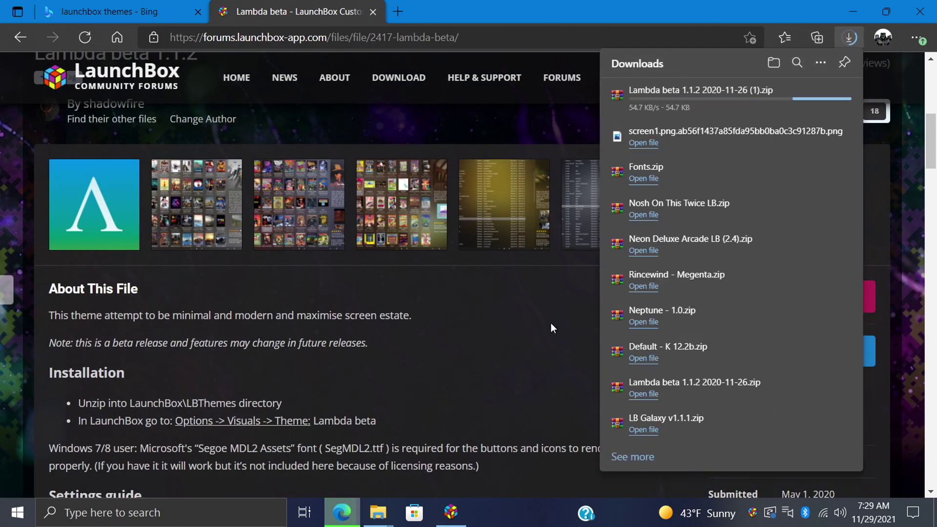
Return to the custom themes list and open the Nosh On This Twice - LaunchBox Theme page
key("alt+Left")
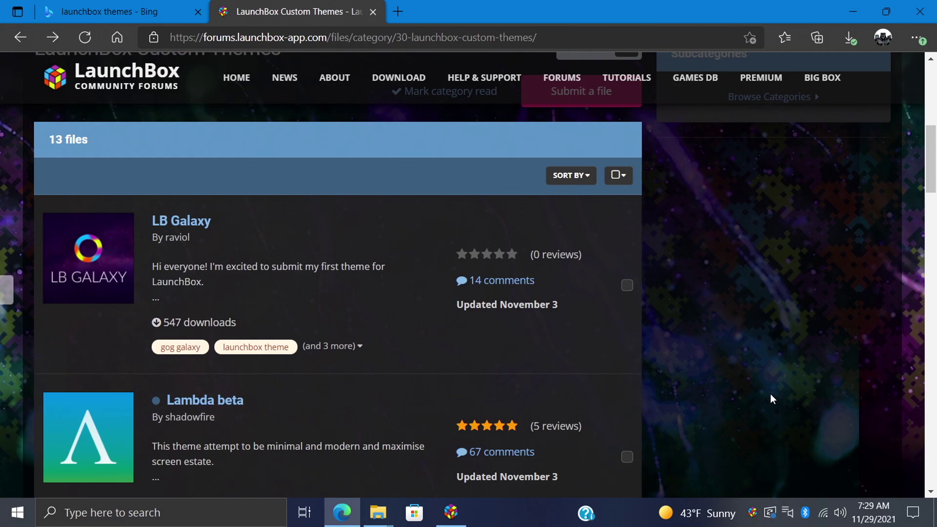
scroll(770, 396, "down", 12)
scroll(771, 399, "down", 12)
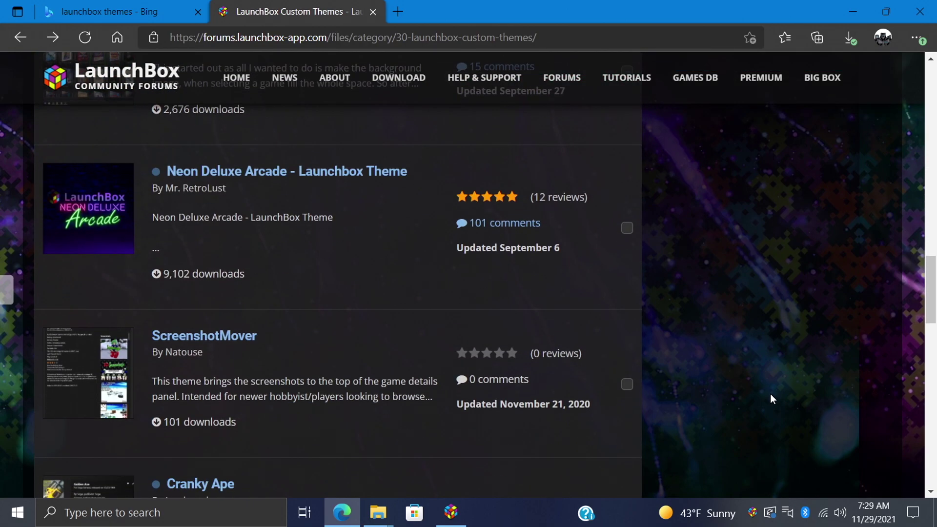
scroll(770, 394, "down", 6)
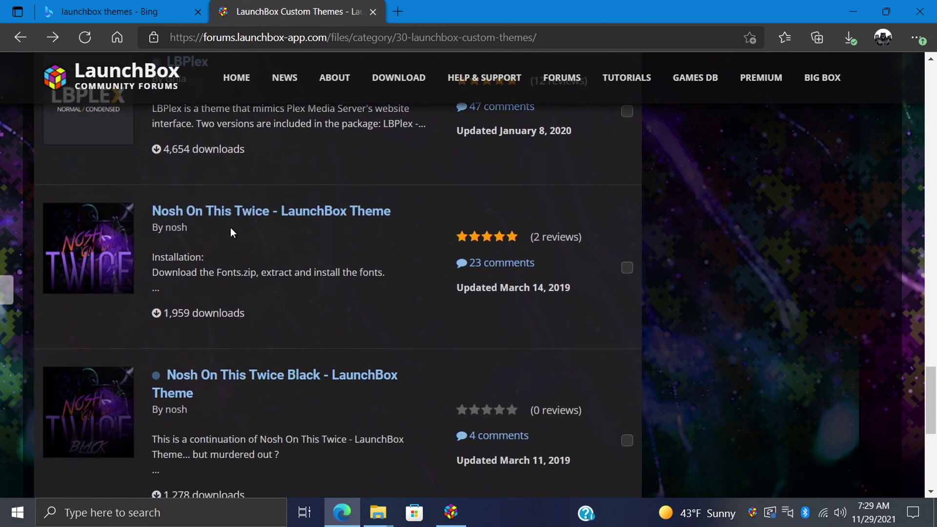
left_click(216, 215)
Download both files of the Nosh On This Twice theme, Nosh On This Twice LB.zip and Fonts.zip
left_click(786, 303)
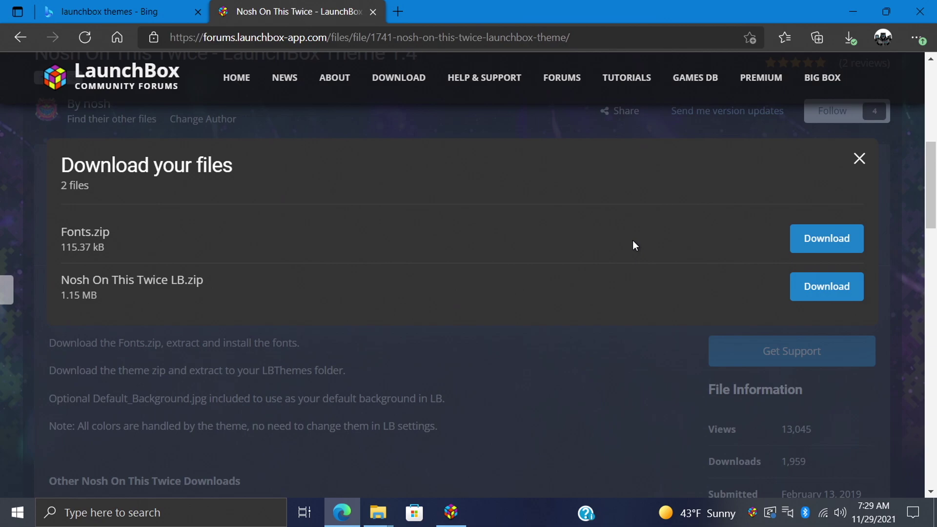
left_click(607, 392)
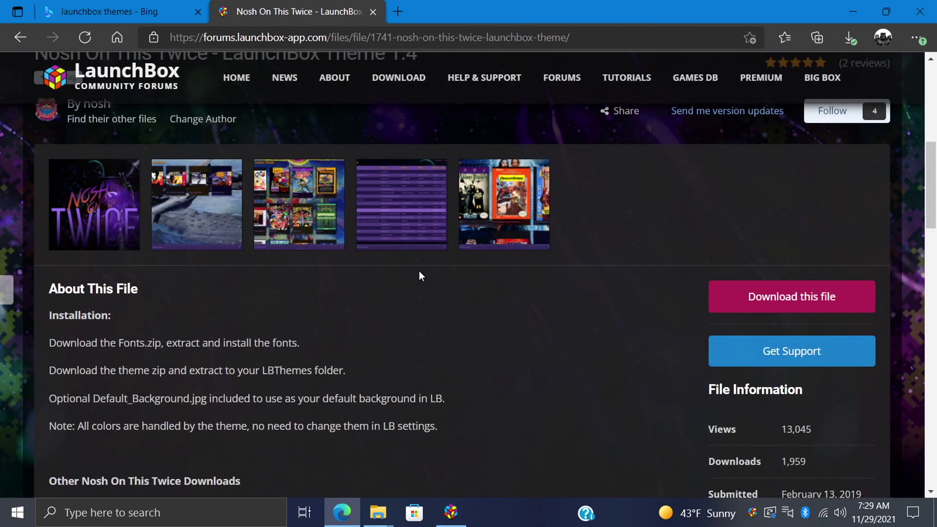
left_click(797, 298)
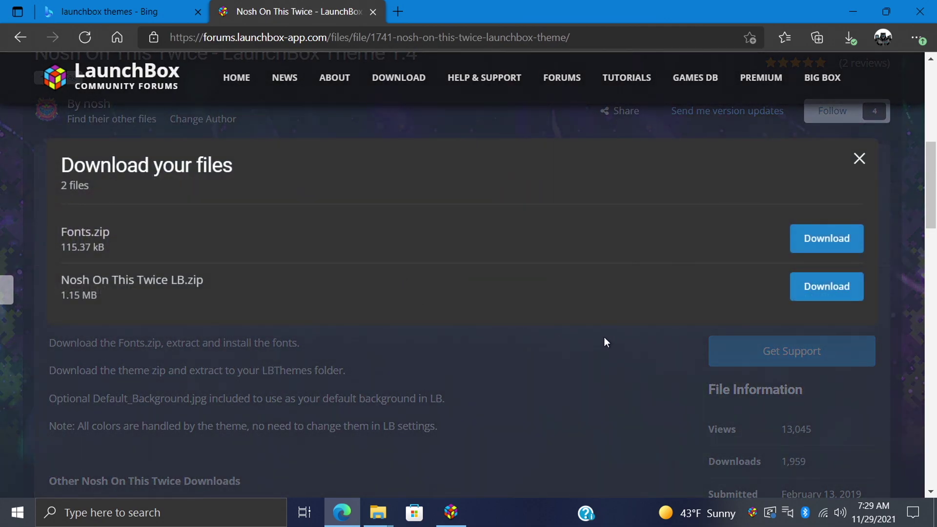
left_click(827, 287)
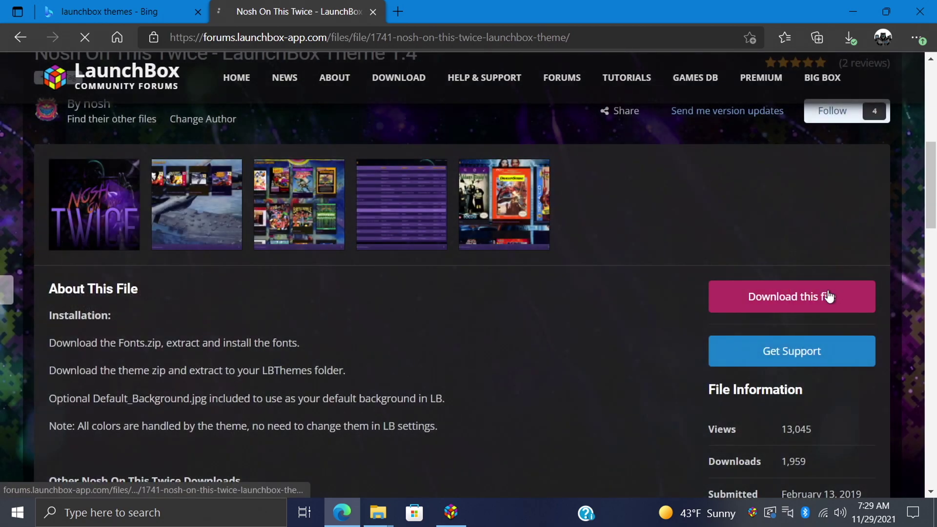
left_click(865, 303)
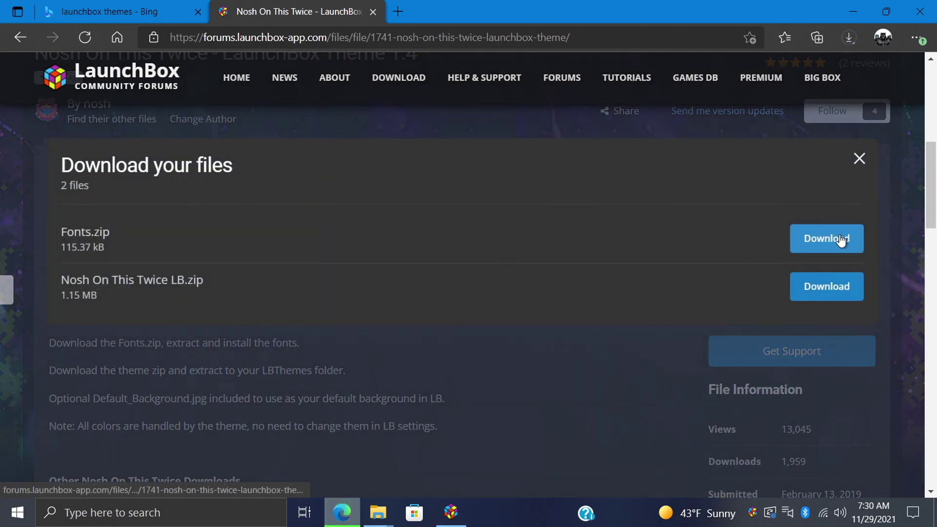
left_click(837, 239)
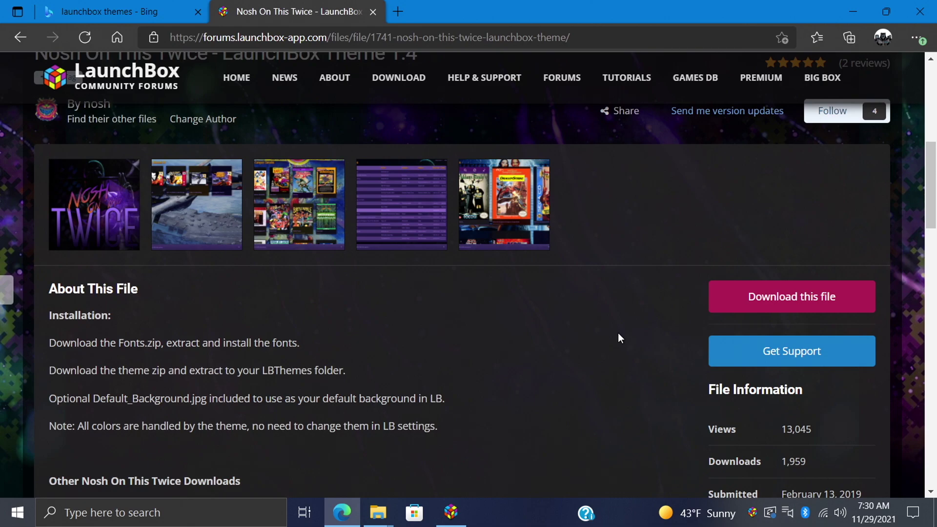
Minimize the browser and LaunchBox, and arrange the LaunchBox folder from drive D: side by side with the Downloads folder in File Explorer
left_click(860, 10)
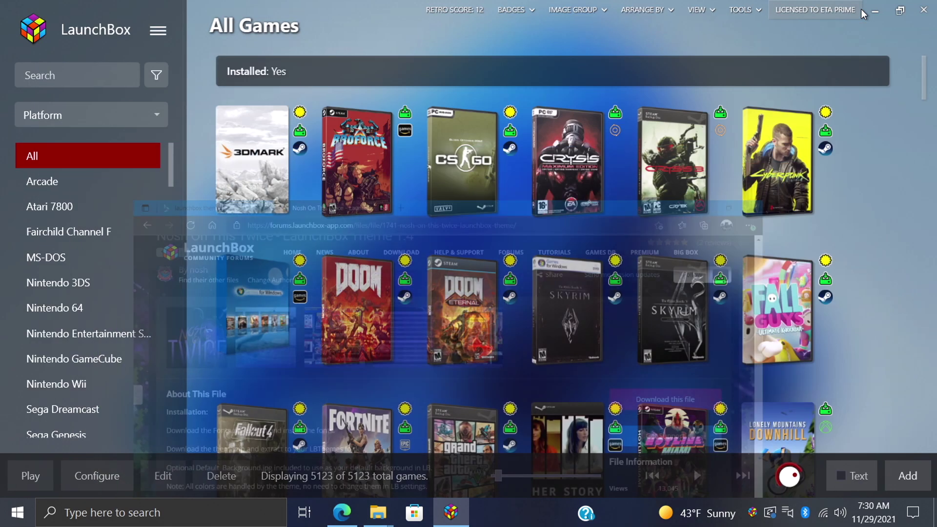
left_click(875, 10)
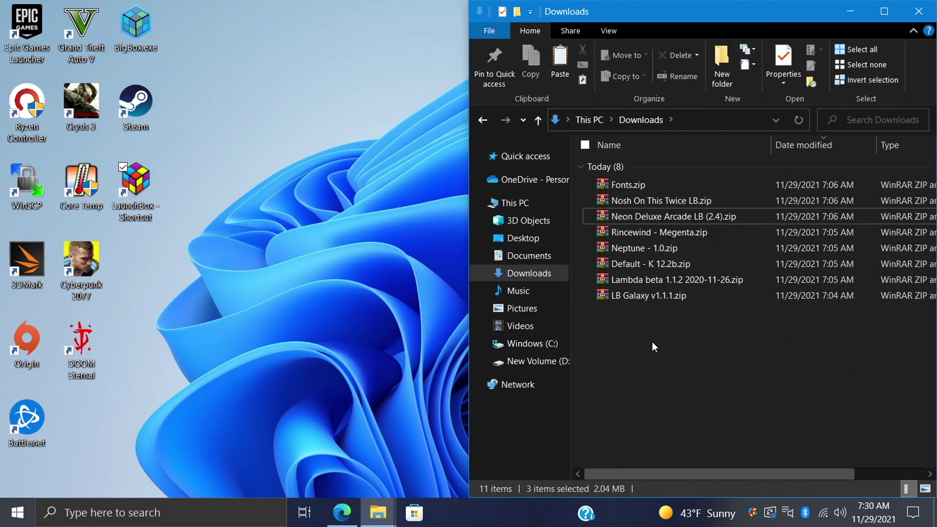
left_click(309, 422)
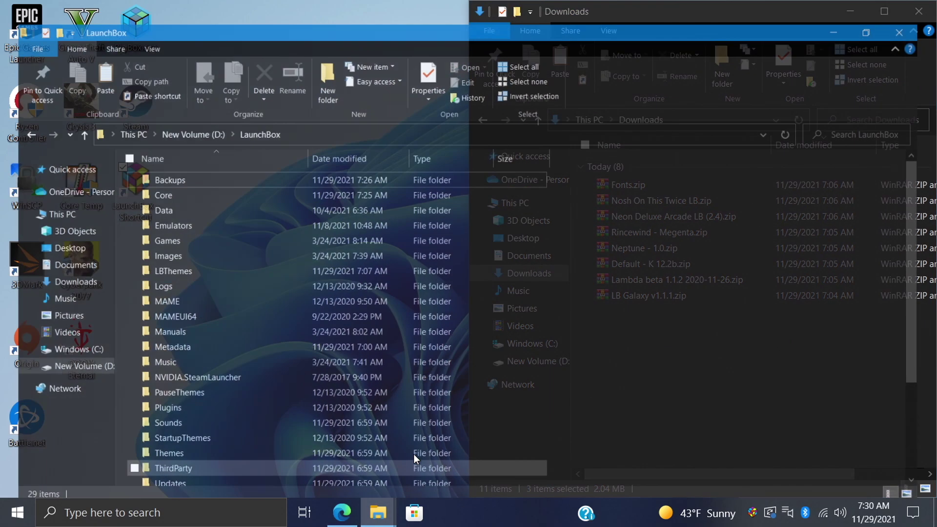
left_click(414, 454)
left_click_drag(622, 6, 1, 110)
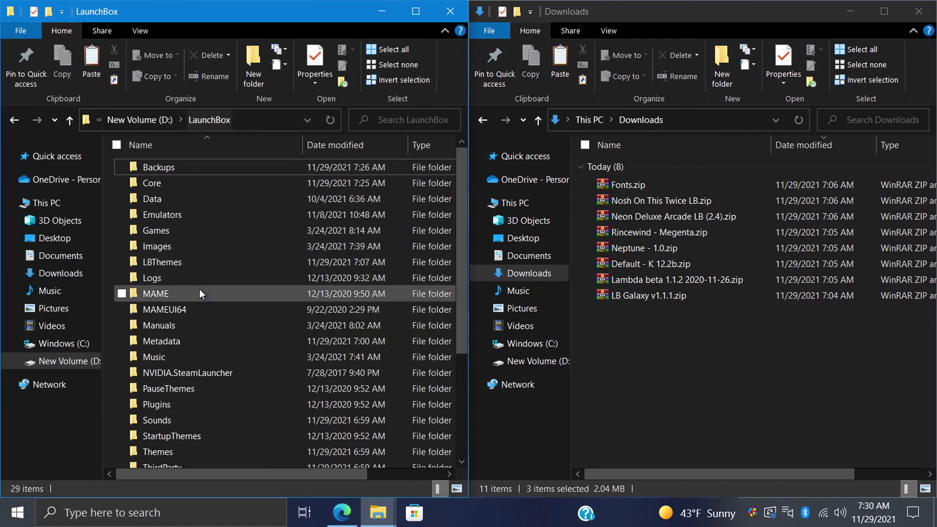
scroll(193, 384, "down", 3)
scroll(196, 385, "up", 3)
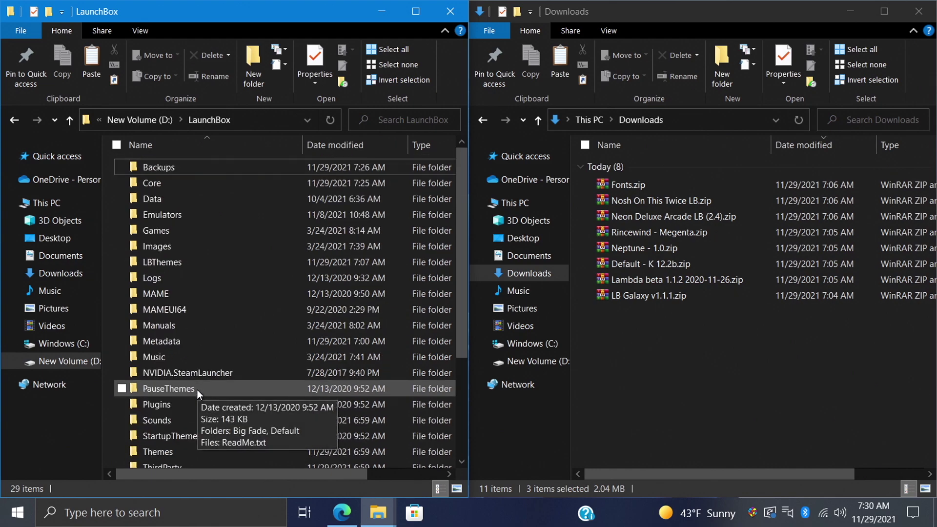
Open the LBThemes folder and extract the Nosh On This Twice LB, Neon Deluxe Arcade LB (2.4) and Neptune - 1.0 archives to their own folders
double_click(189, 263)
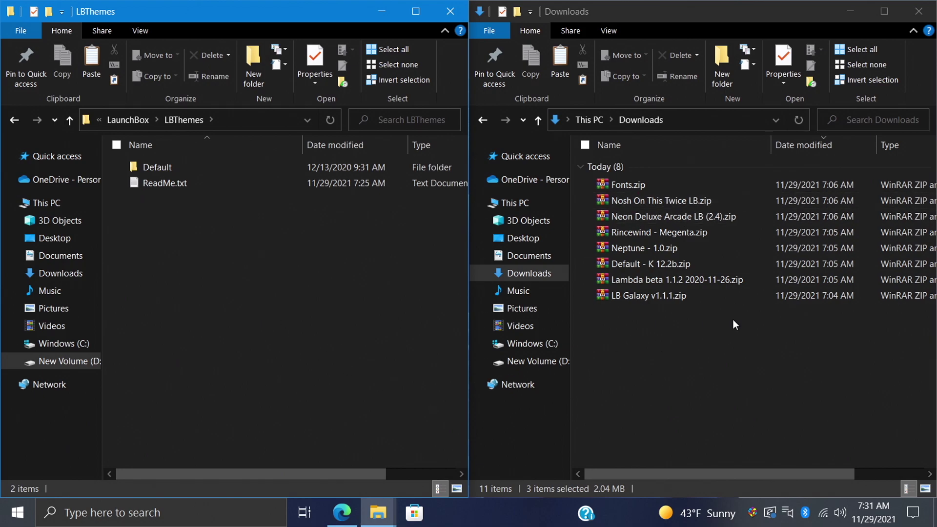
right_click(639, 200)
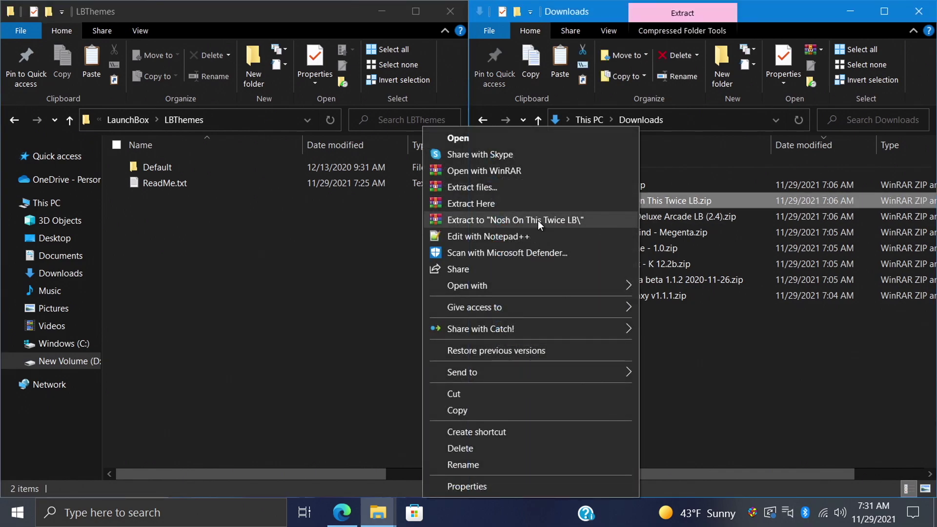
left_click(538, 221)
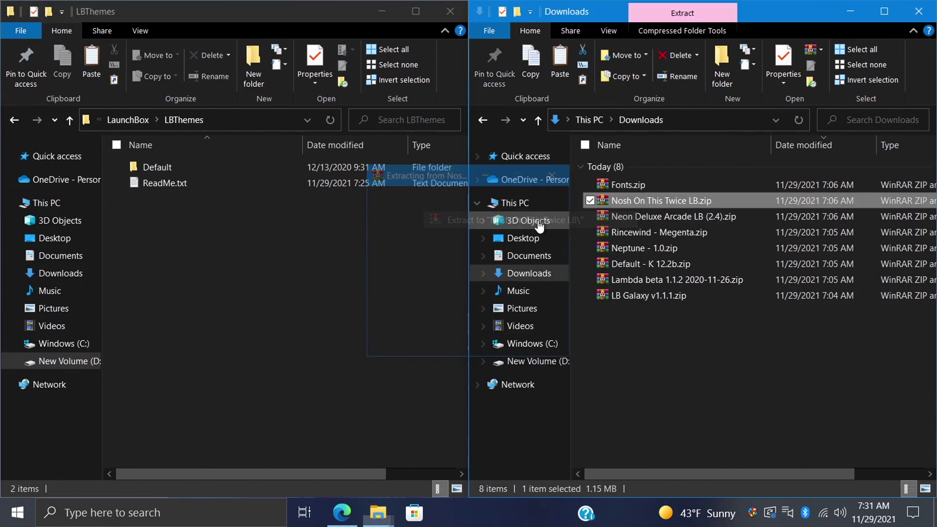
right_click(624, 219)
left_click(514, 218)
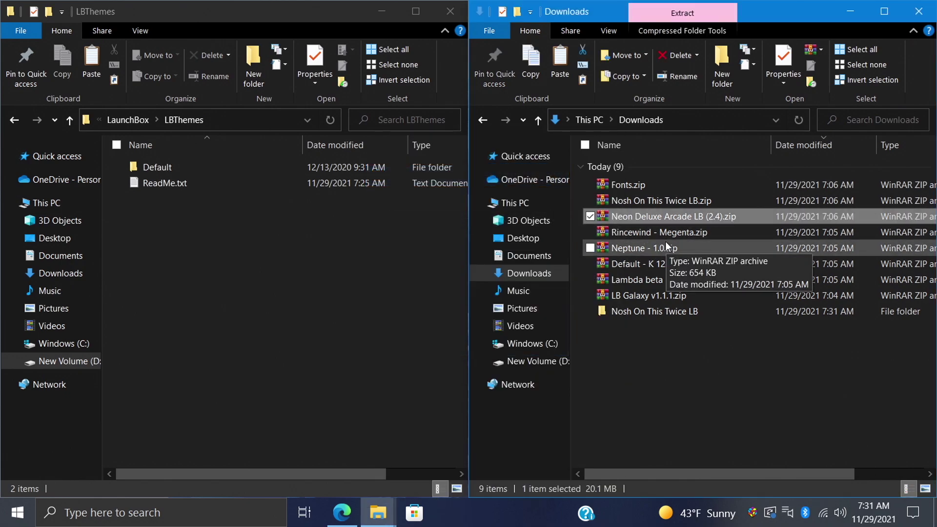
right_click(640, 247)
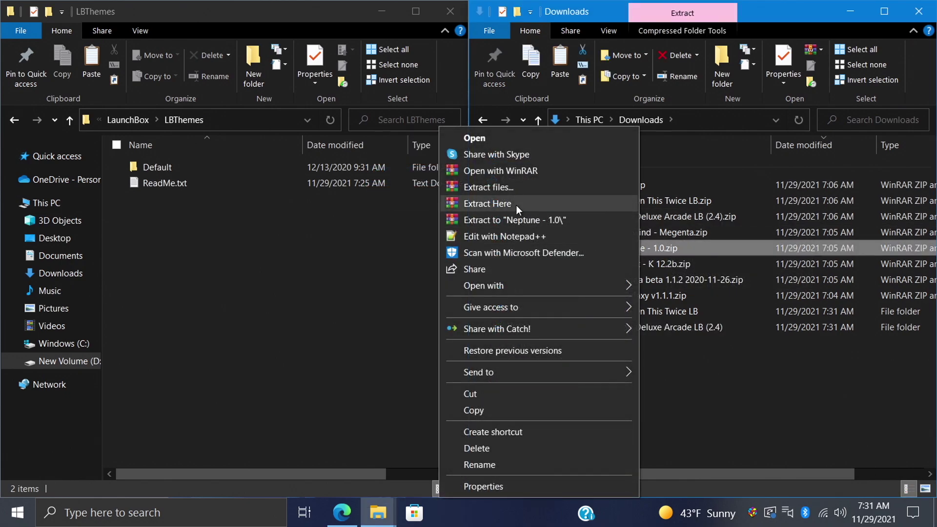
left_click(521, 219)
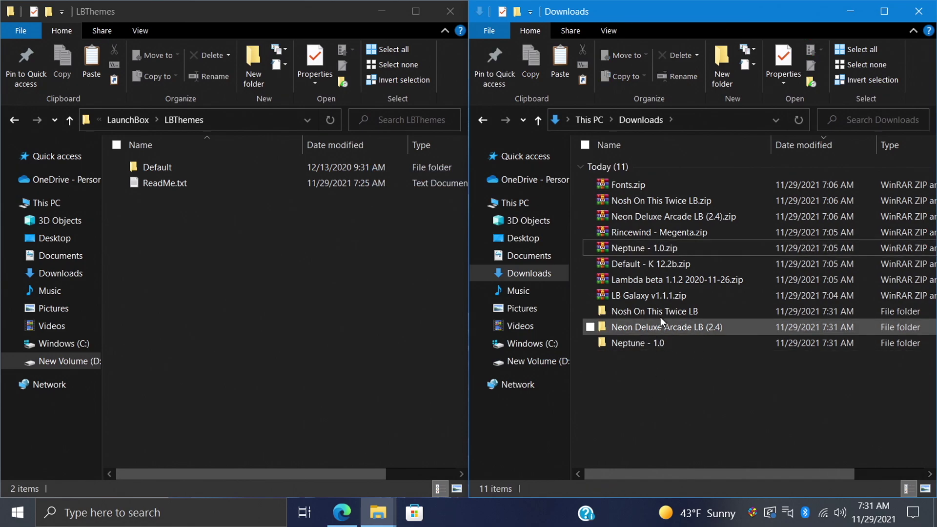
Extract Fonts.zip to its own folder and install the wscsnrg.TTF font from it
left_click(625, 185)
right_click(624, 185)
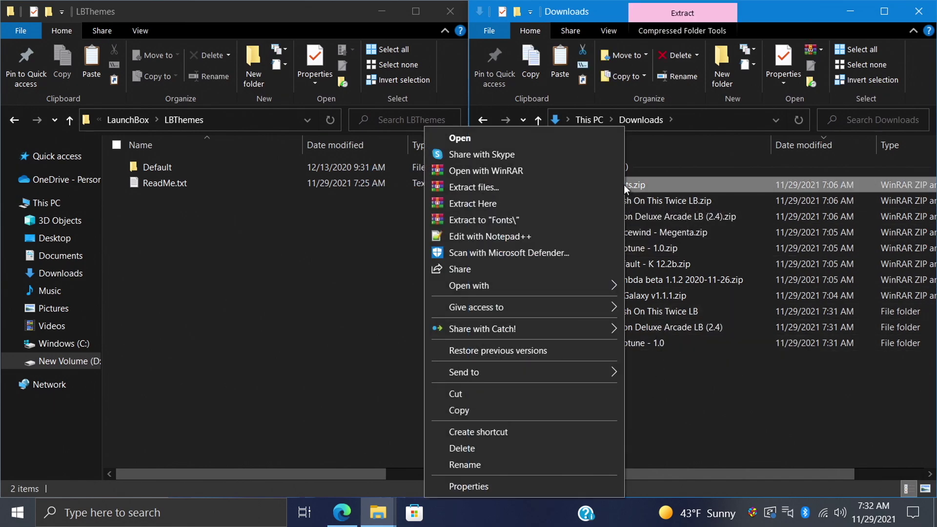
left_click(536, 219)
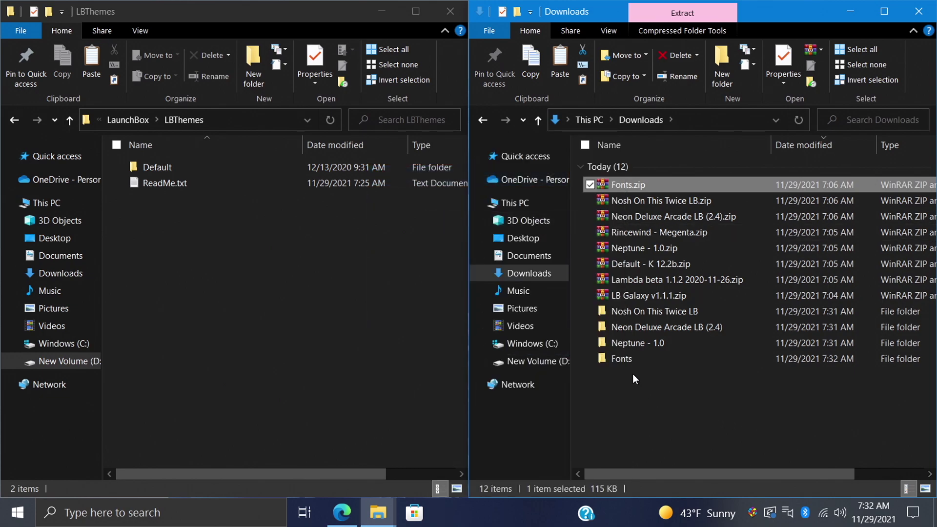
double_click(619, 359)
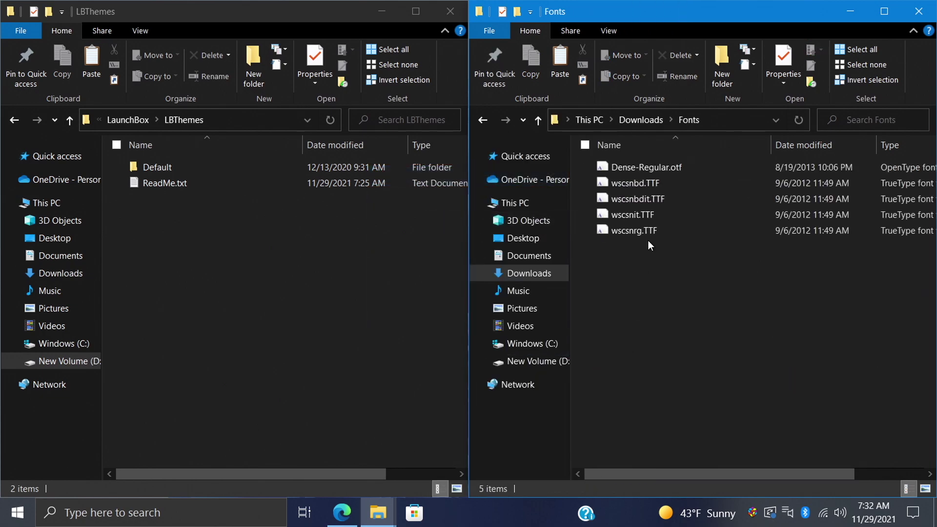
left_click(643, 230)
double_click(643, 231)
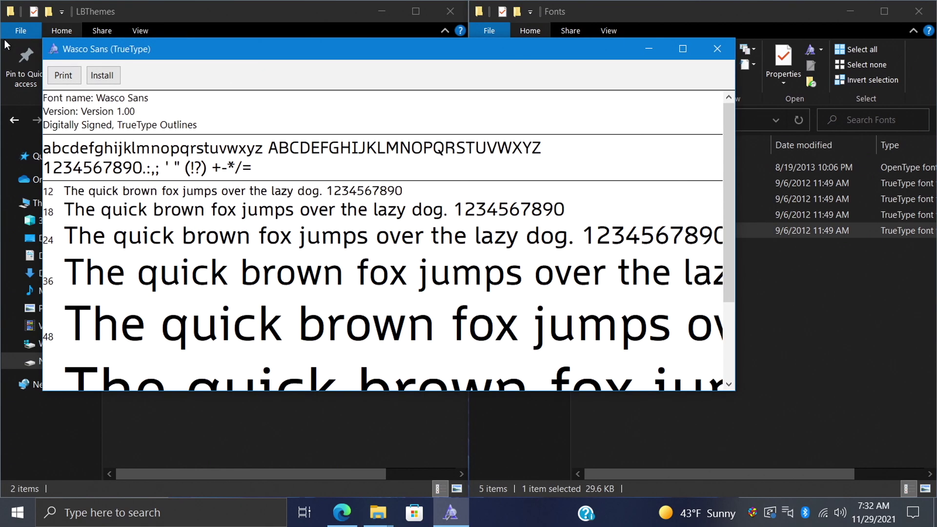
left_click(99, 77)
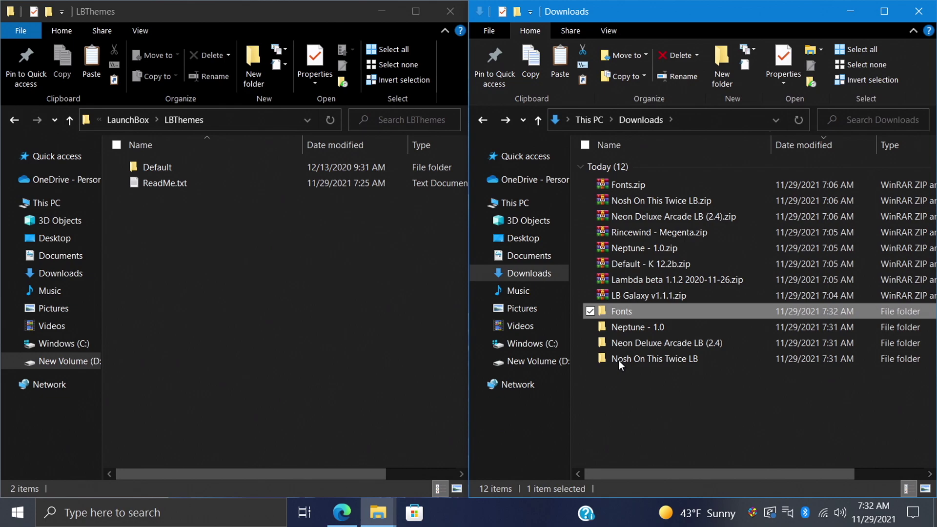
Copy the inner Nosh On This Twice LB, Neon Deluxe Arcade LB and Neptune theme folders from their extracted folders into LBThemes
double_click(653, 359)
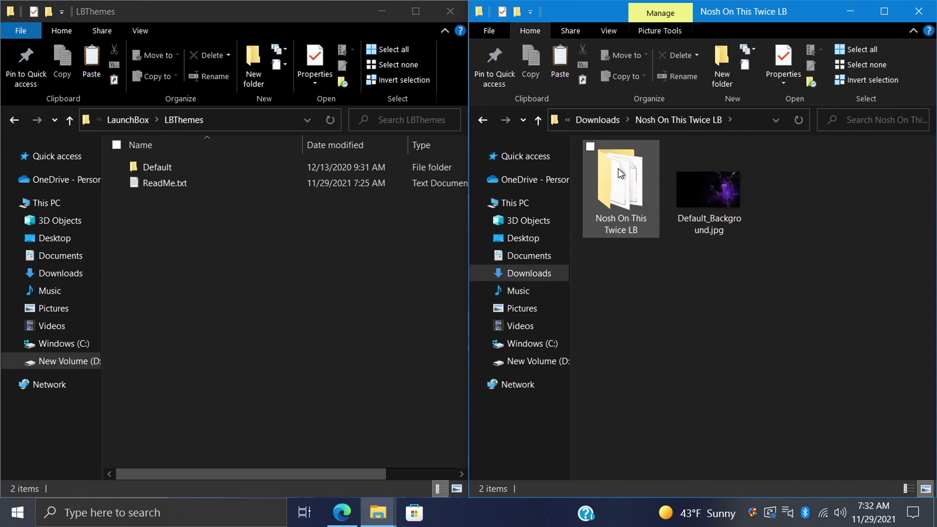
left_click_drag(630, 184, 209, 286)
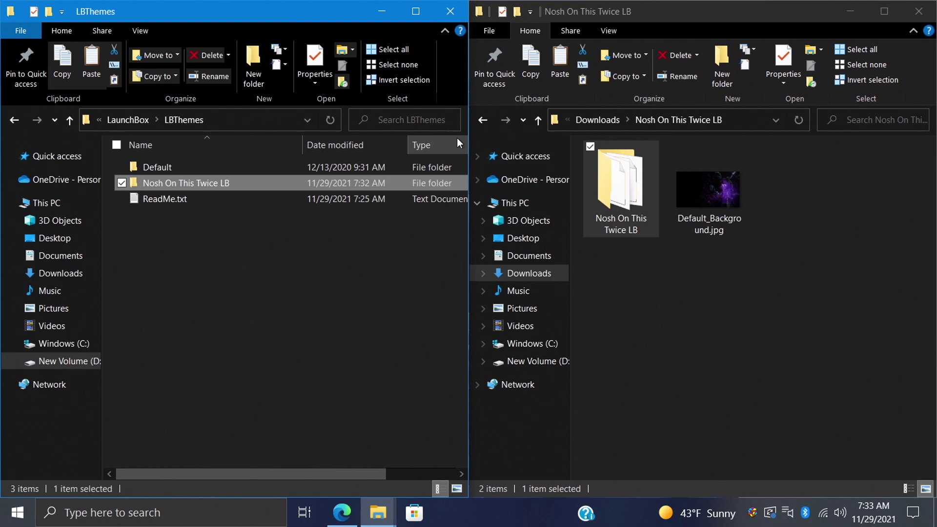
left_click(484, 120)
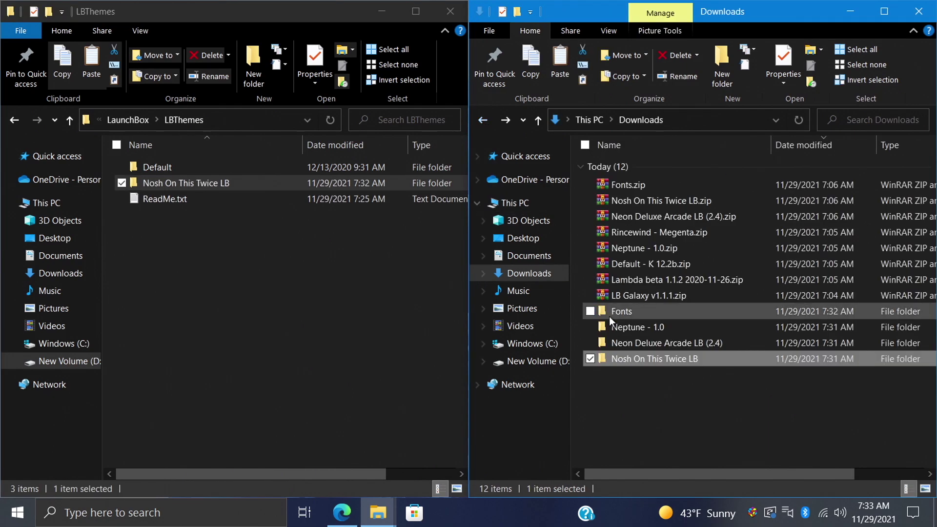
double_click(662, 341)
left_click_drag(617, 167, 154, 345)
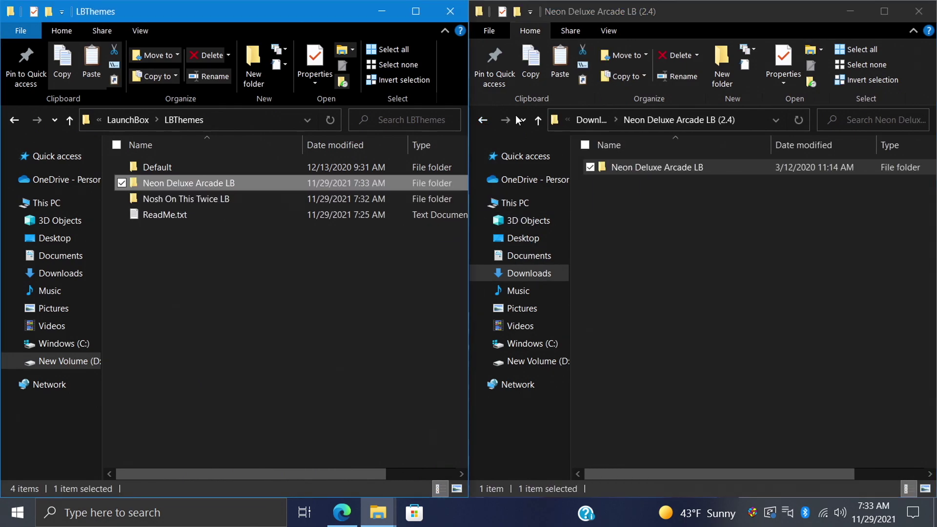
left_click(482, 120)
double_click(638, 323)
left_click_drag(629, 165, 209, 314)
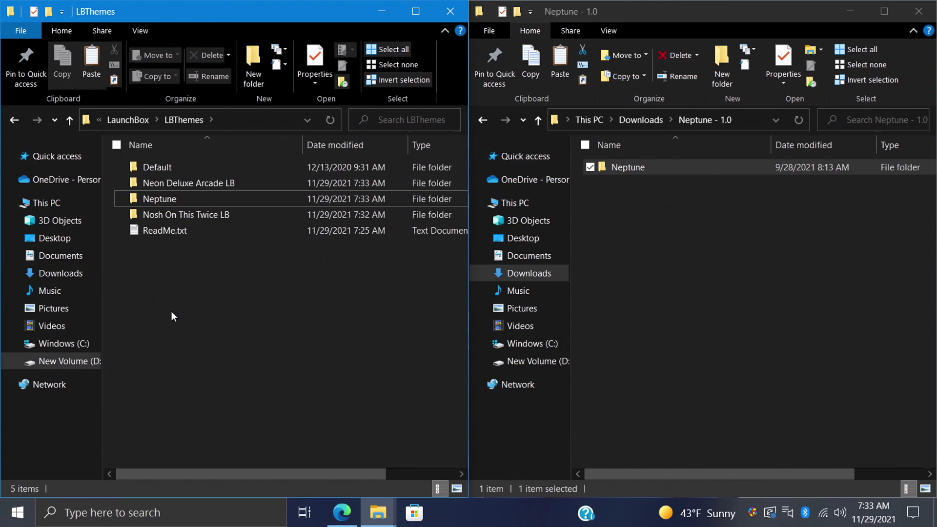
Close both File Explorer windows and switch back to LaunchBox
left_click(450, 11)
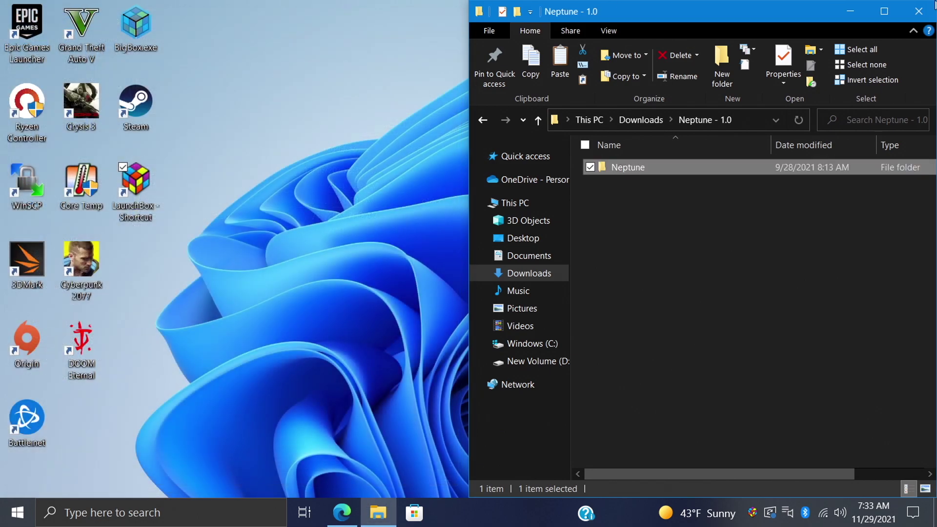
left_click(918, 11)
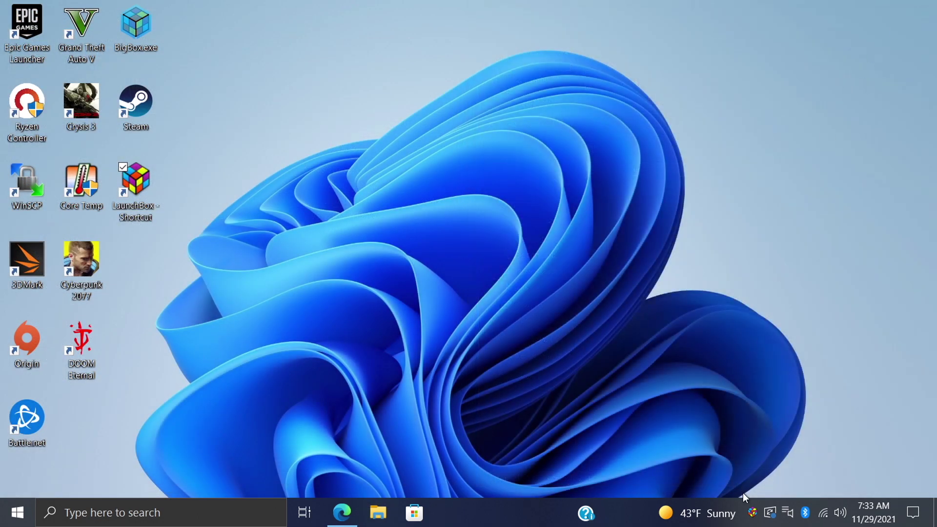
left_click(752, 512)
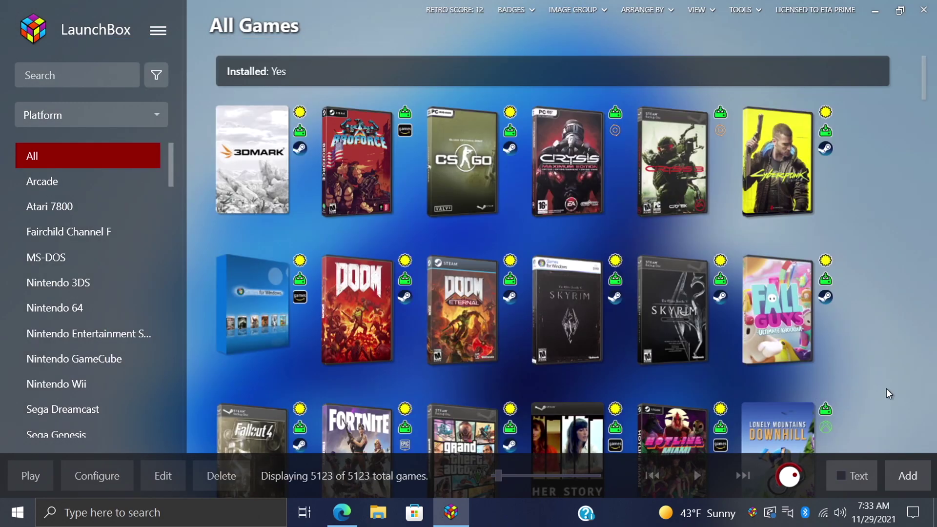
Set the main window theme to Nosh On This Twice LB in the LaunchBox options and accept the required shutdown
left_click(158, 30)
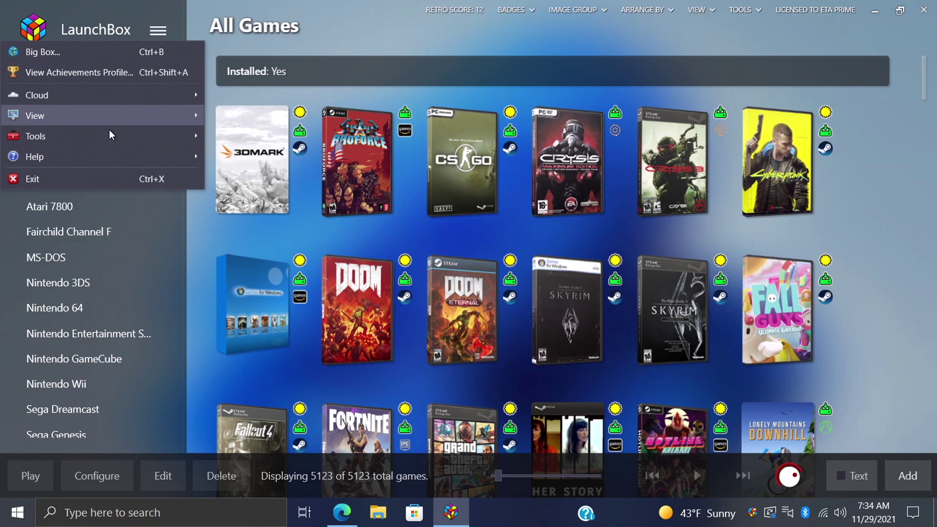
mouse_move(109, 136)
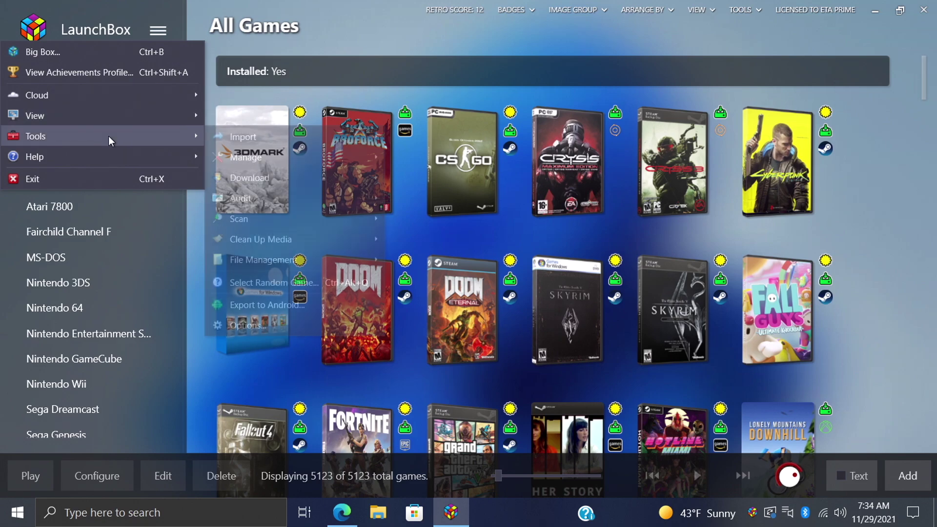
left_click(267, 324)
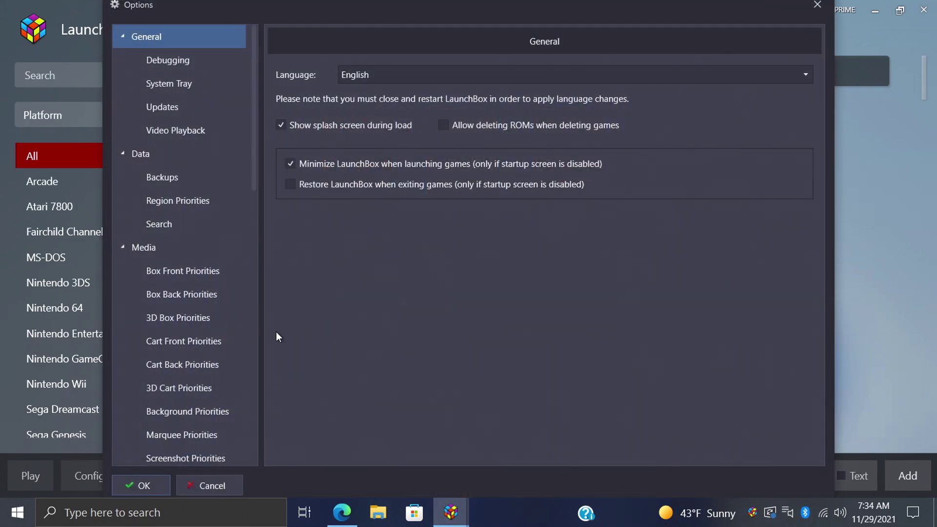
scroll(233, 353, "down", 10)
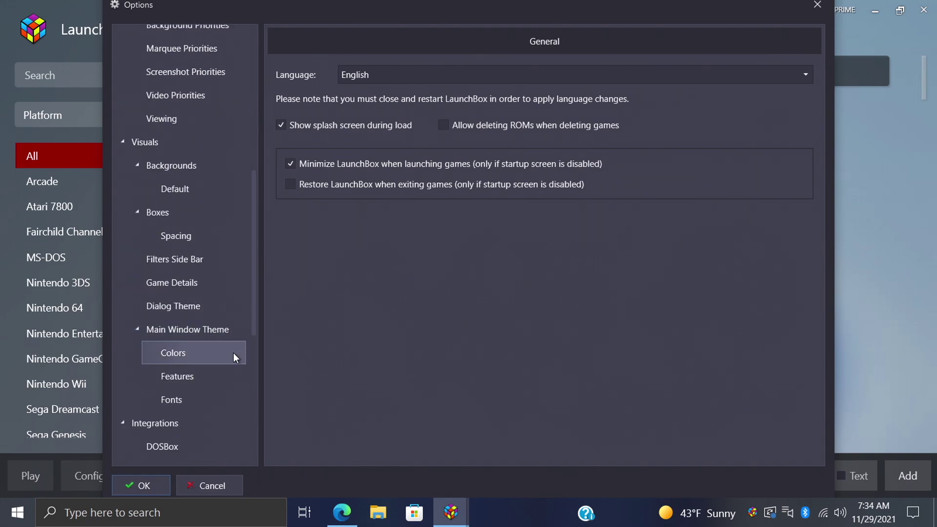
left_click(200, 331)
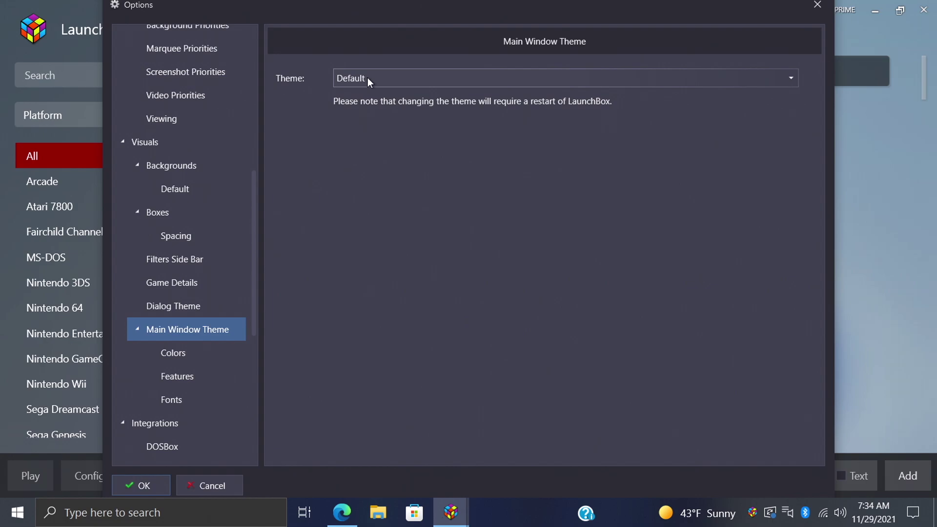
left_click(790, 77)
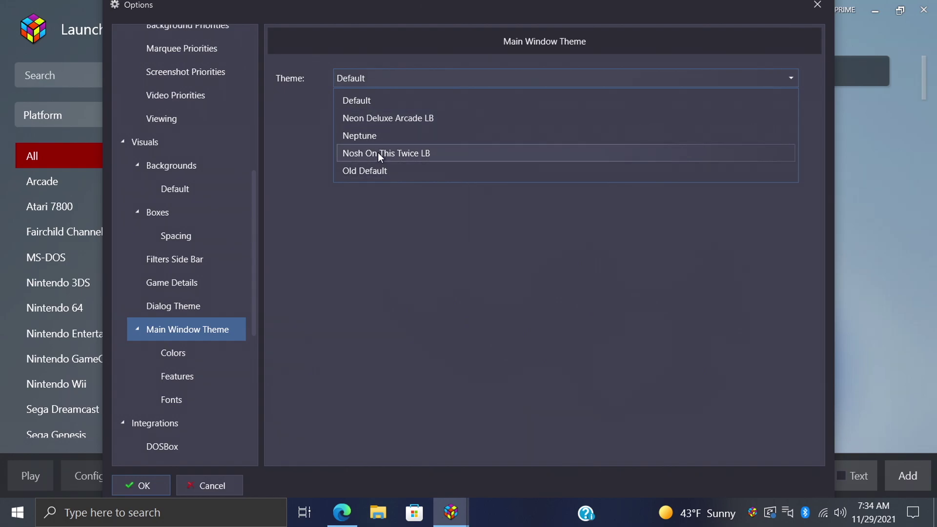
left_click(421, 158)
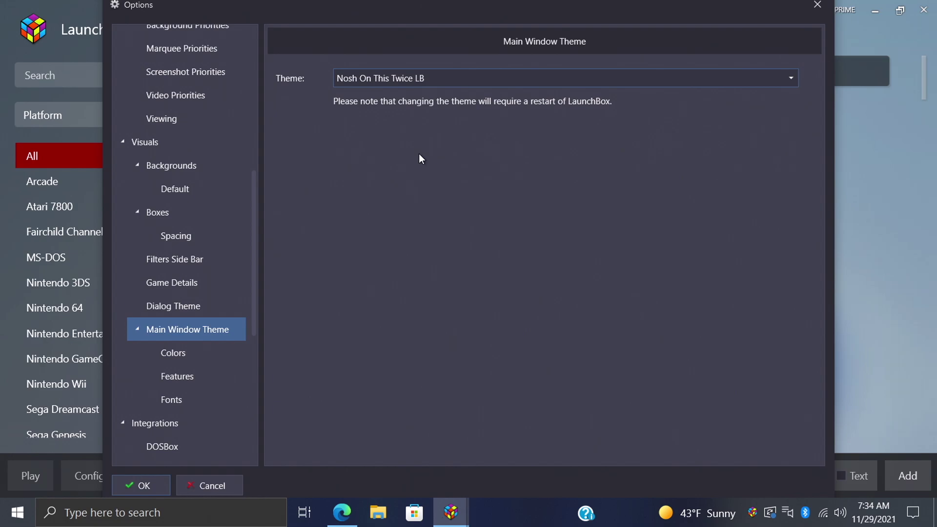
left_click(147, 486)
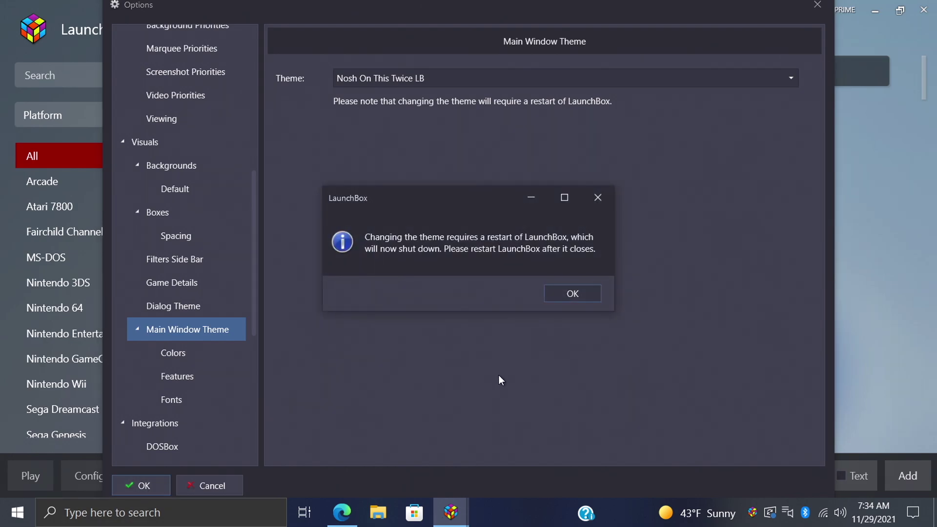
left_click(573, 294)
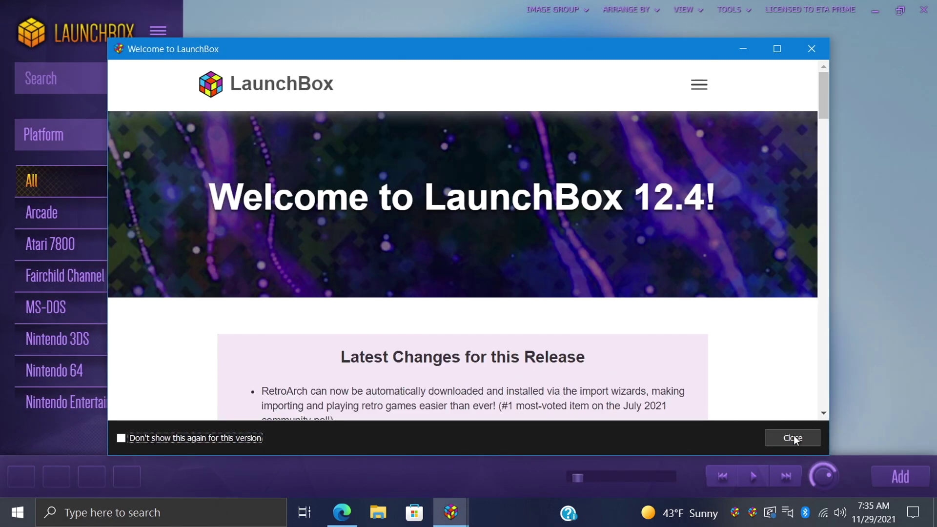
Dismiss the Welcome to LaunchBox window and look over the All Games library in the applied theme
left_click(793, 438)
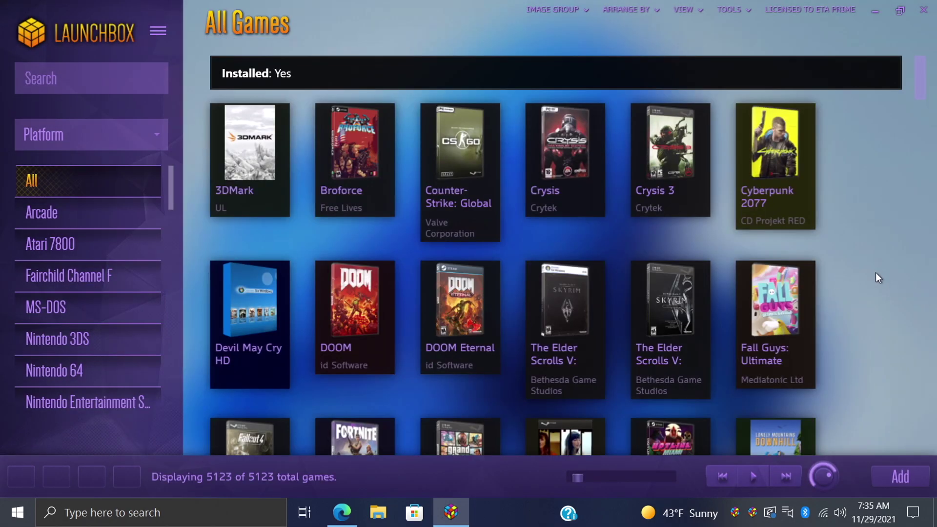
scroll(877, 273, "down", 3)
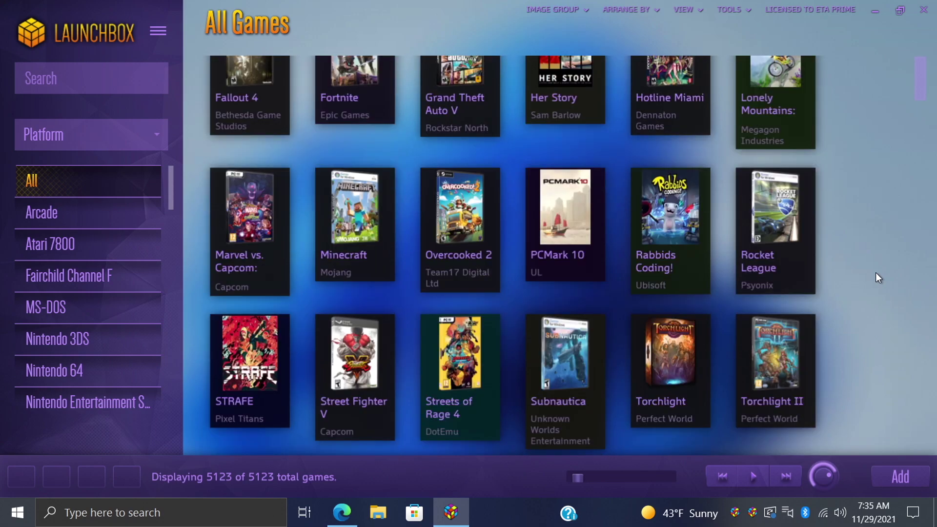
scroll(876, 274, "down", 2)
scroll(867, 282, "up", 5)
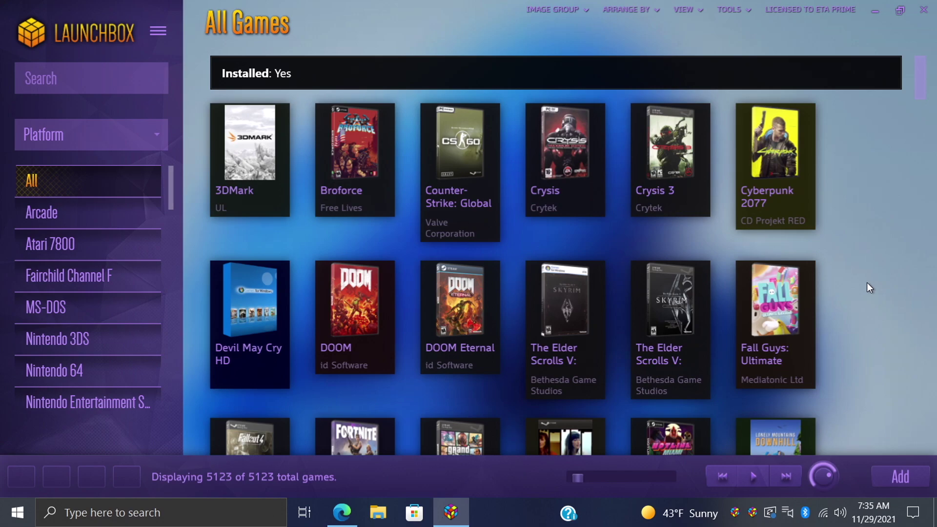
scroll(866, 282, "down", 3)
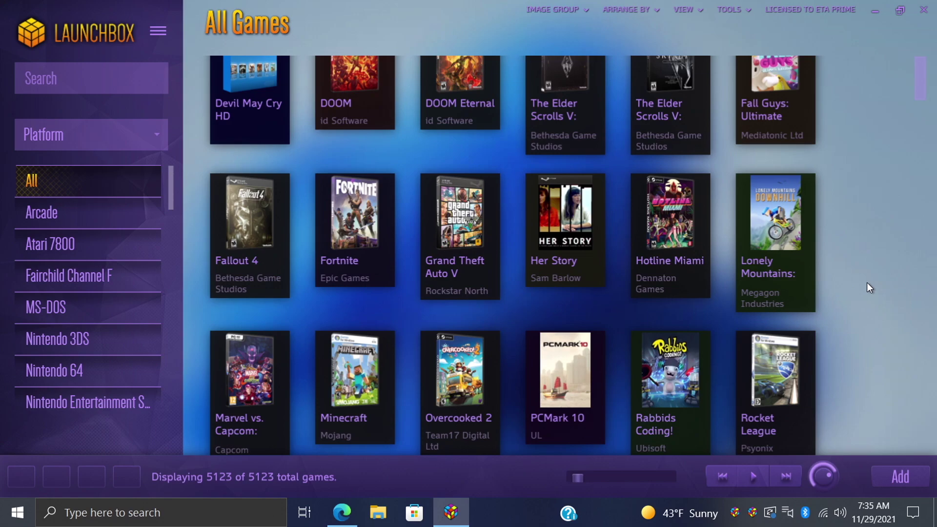
scroll(840, 217, "up", 3)
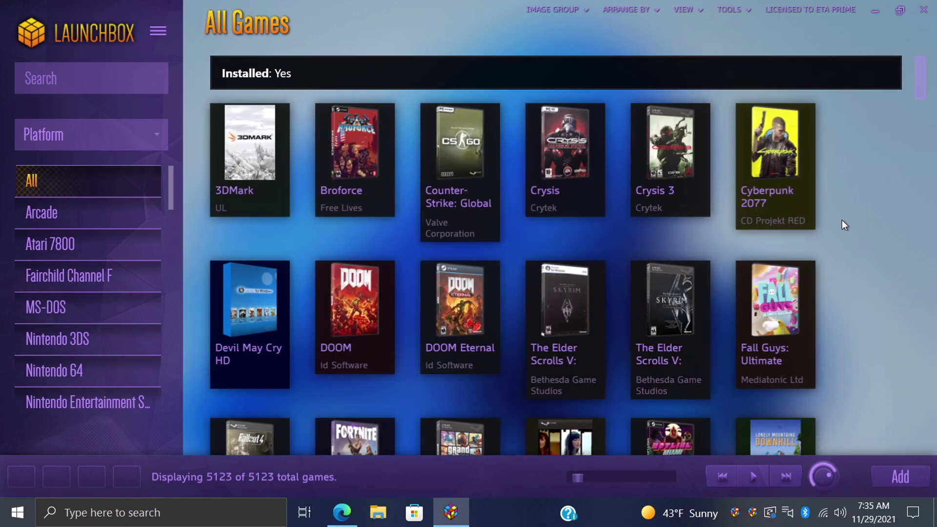
Set the main window theme to Neon Deluxe Arcade LB in the LaunchBox options and accept the required shutdown
left_click(156, 32)
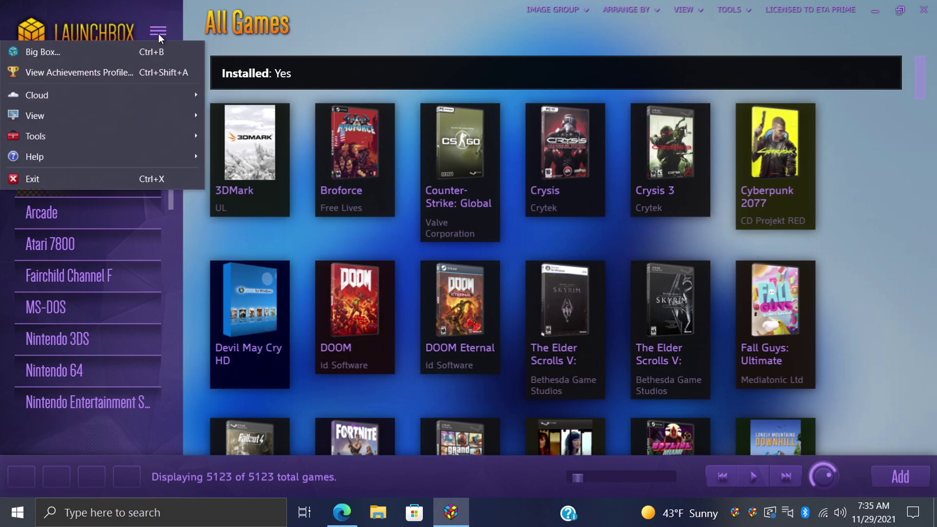
mouse_move(112, 132)
left_click(246, 323)
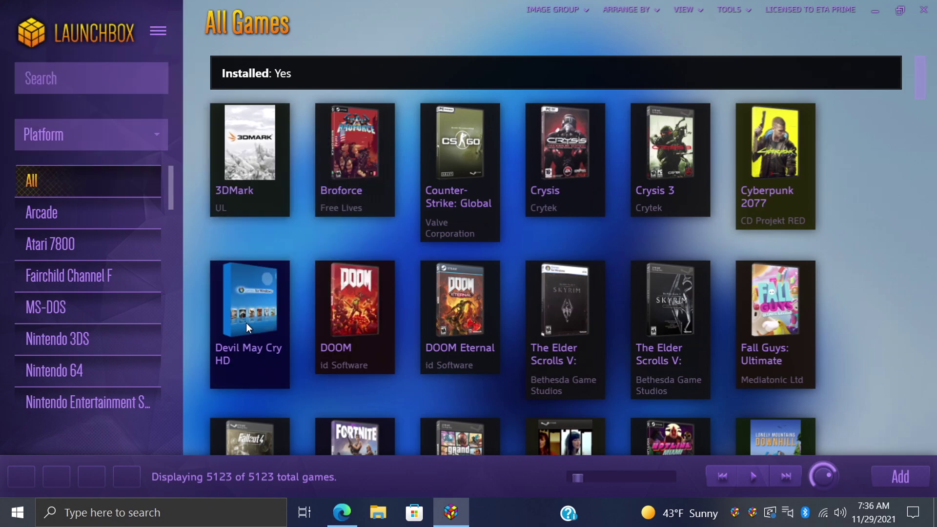
scroll(205, 312, "down", 3)
scroll(208, 317, "down", 6)
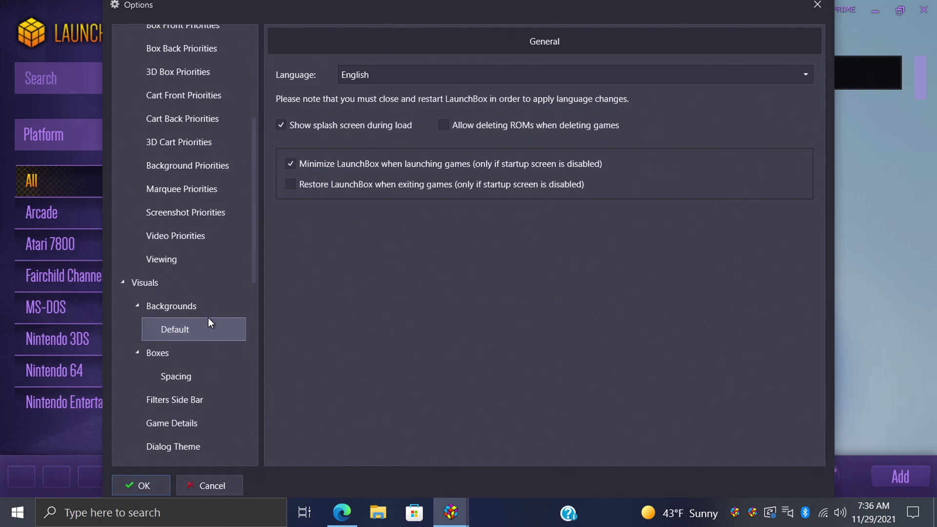
left_click(203, 294)
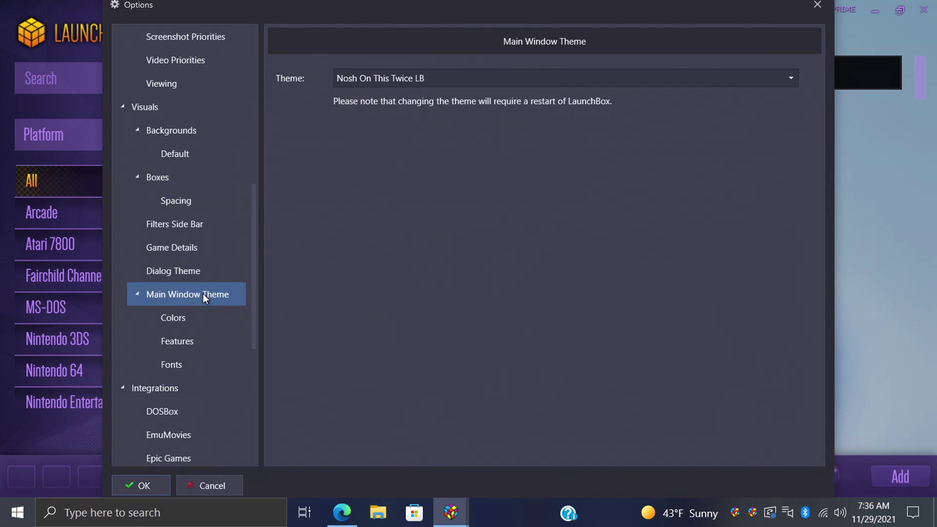
left_click(409, 78)
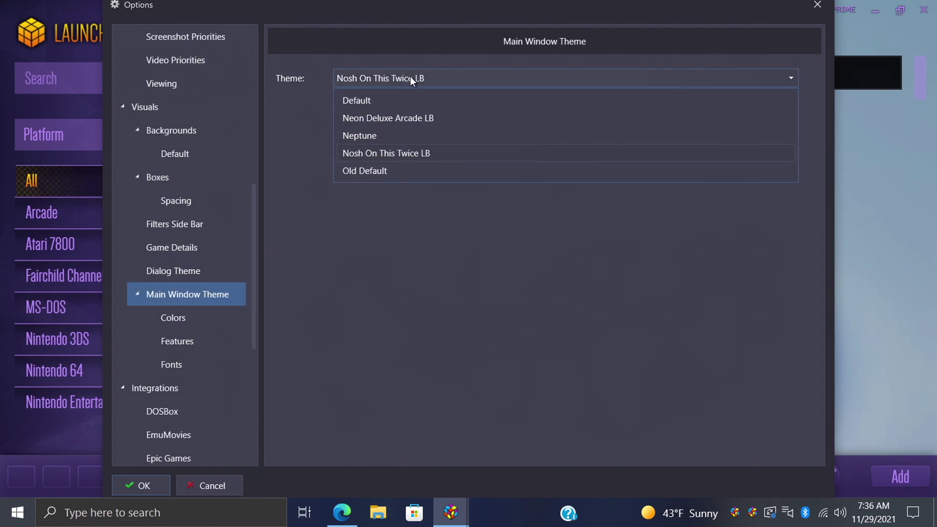
left_click(454, 118)
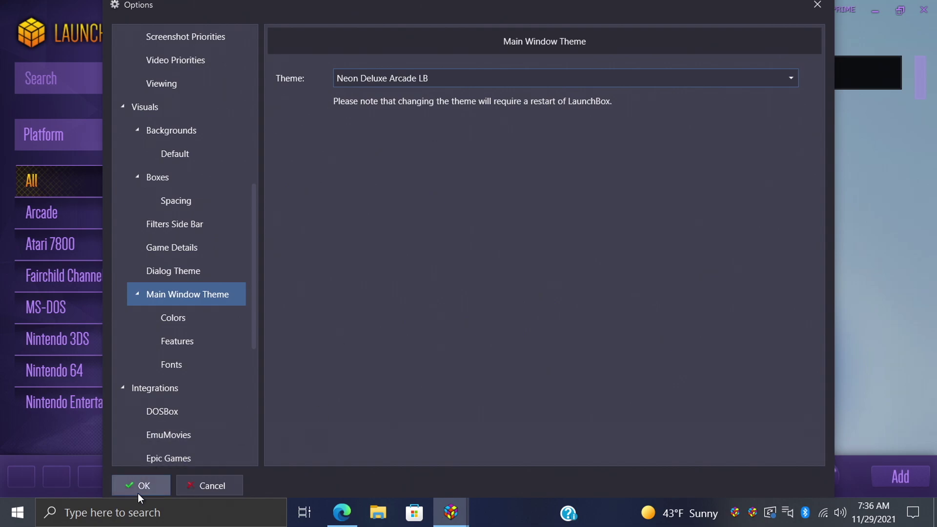
left_click(151, 489)
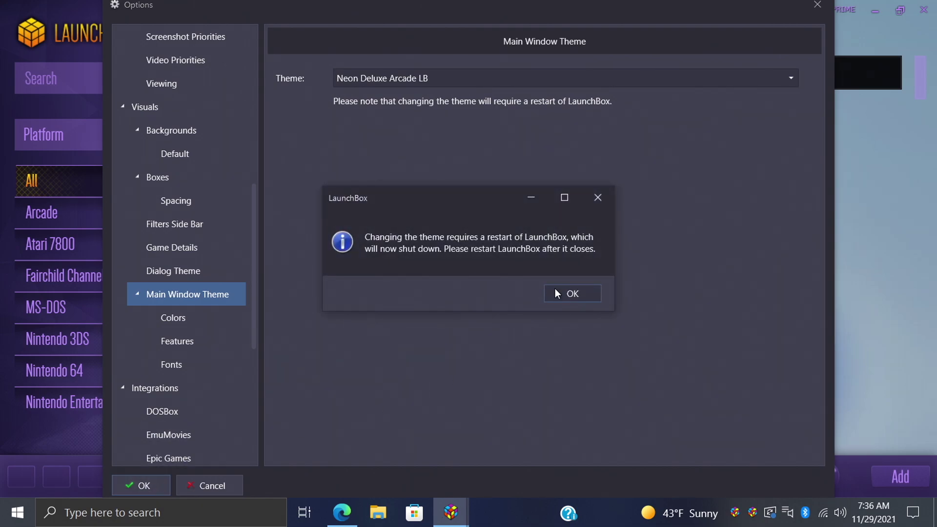
left_click(567, 290)
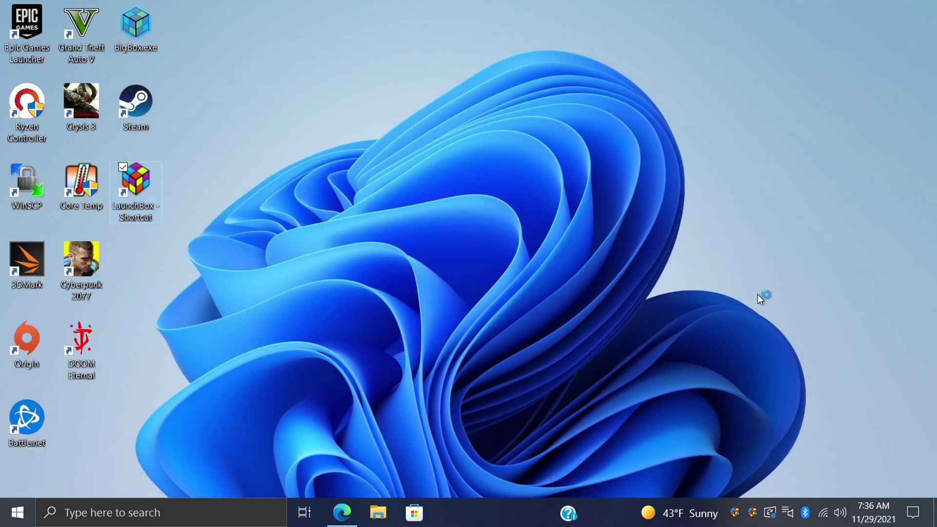
Look over the All Games library of the restarted LaunchBox in the Neon Deluxe Arcade LB theme
key("Escape")
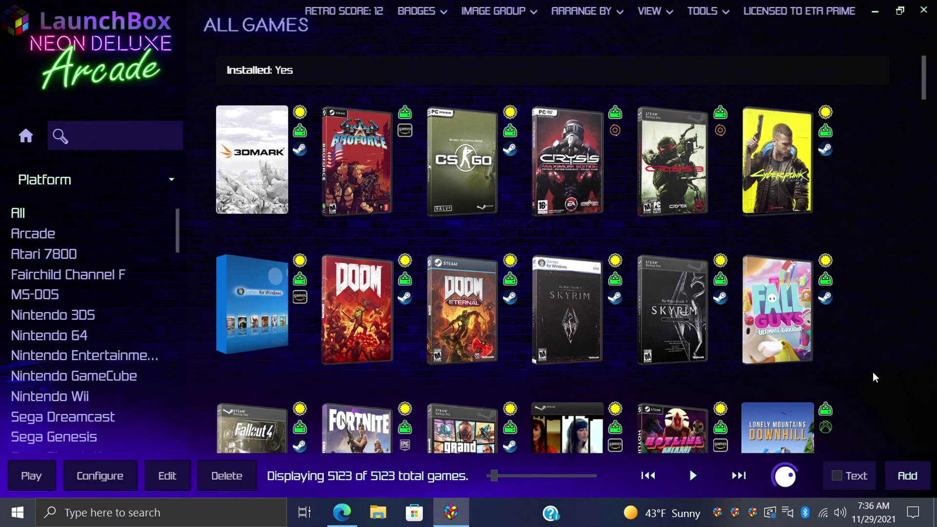
scroll(872, 373, "down", 5)
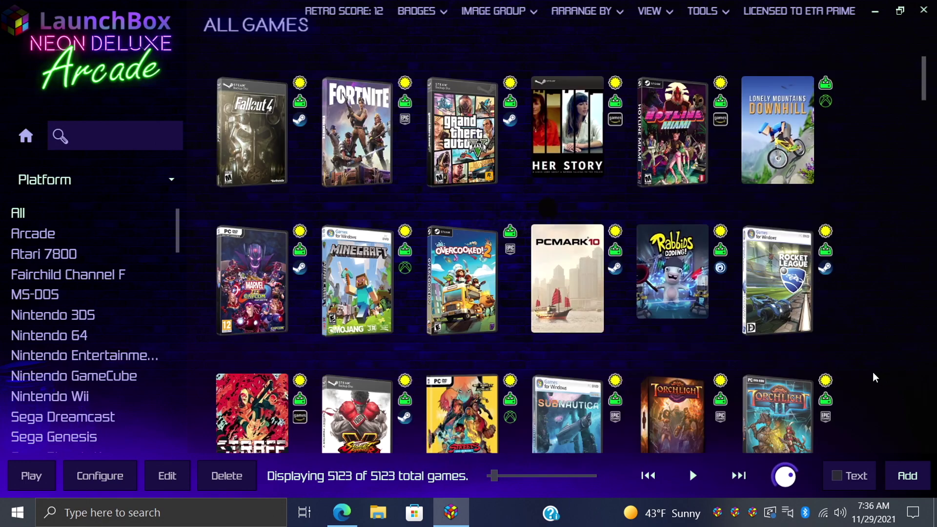
scroll(872, 371, "up", 8)
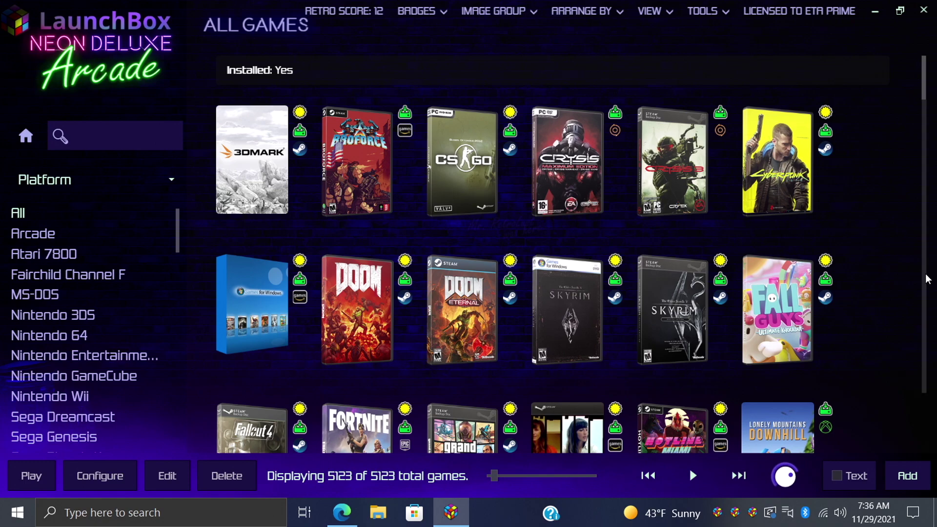
scroll(898, 292, "down", 1)
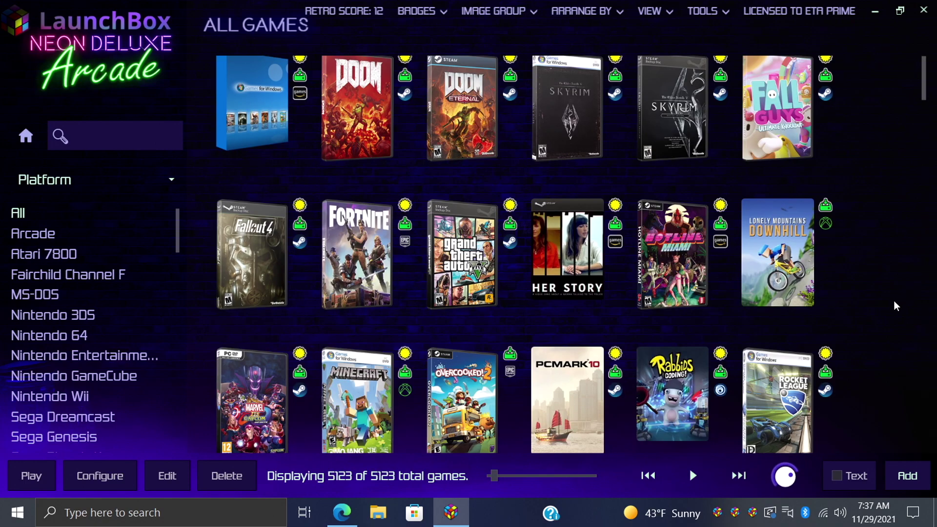
scroll(900, 307, "up", 1)
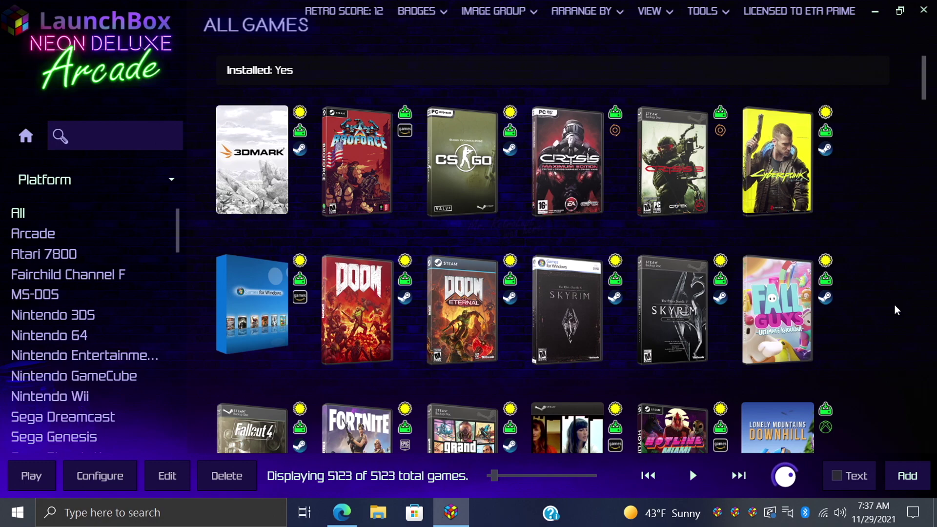